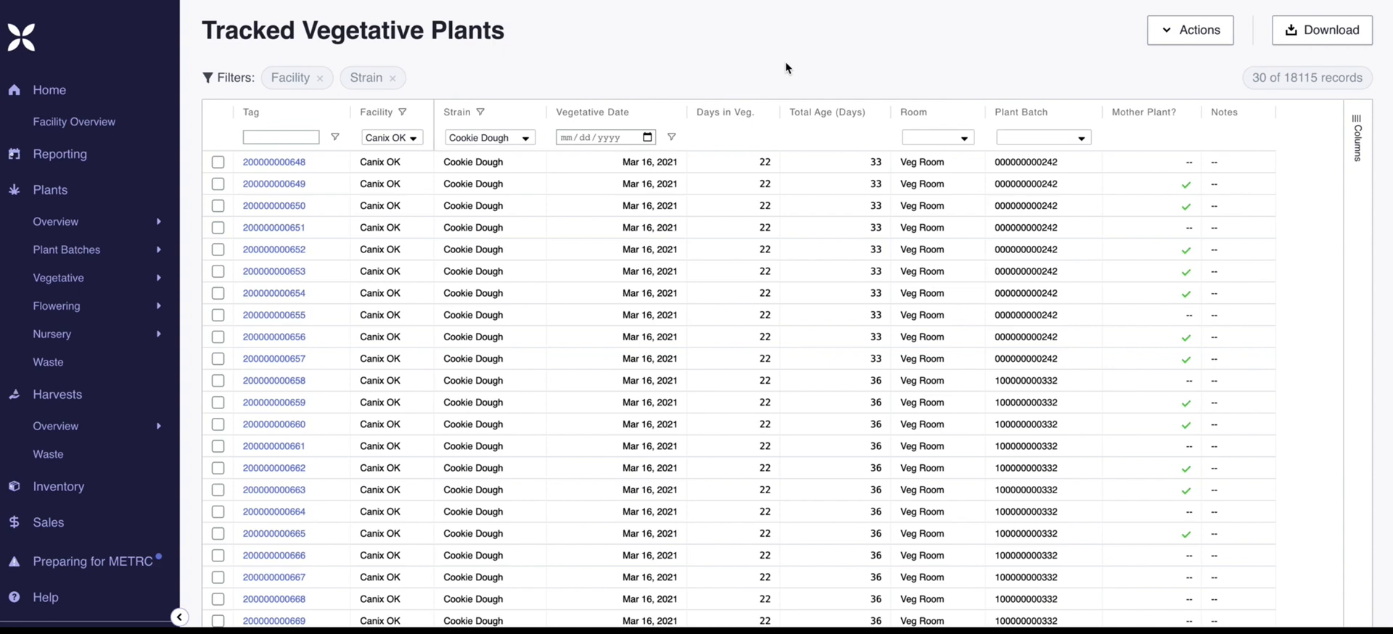
pyautogui.click(133, 293)
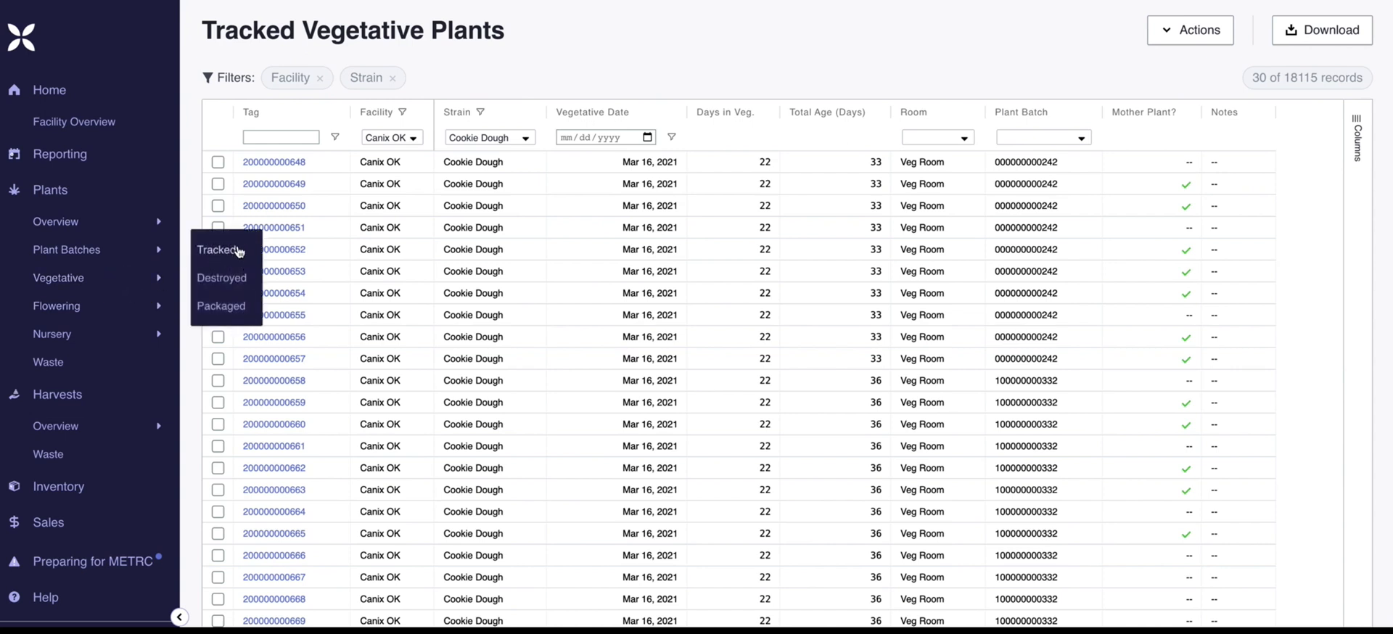
pyautogui.click(193, 178)
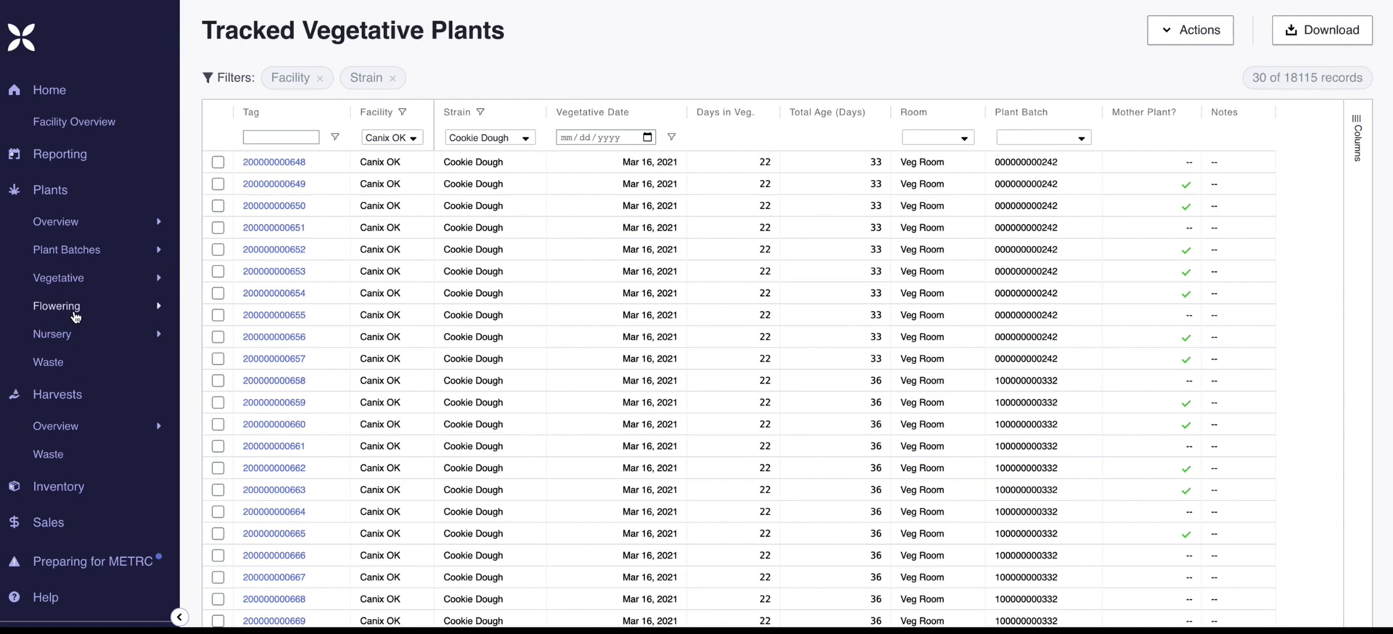
pyautogui.click(158, 305)
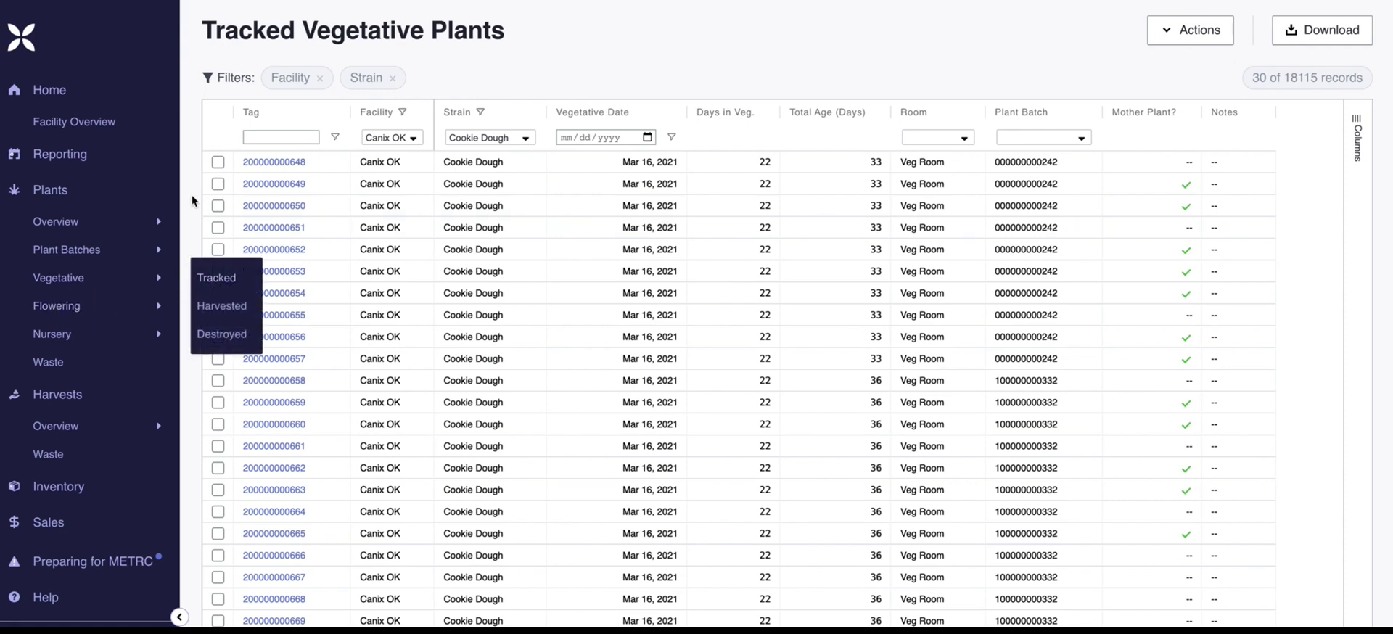
pyautogui.click(219, 163)
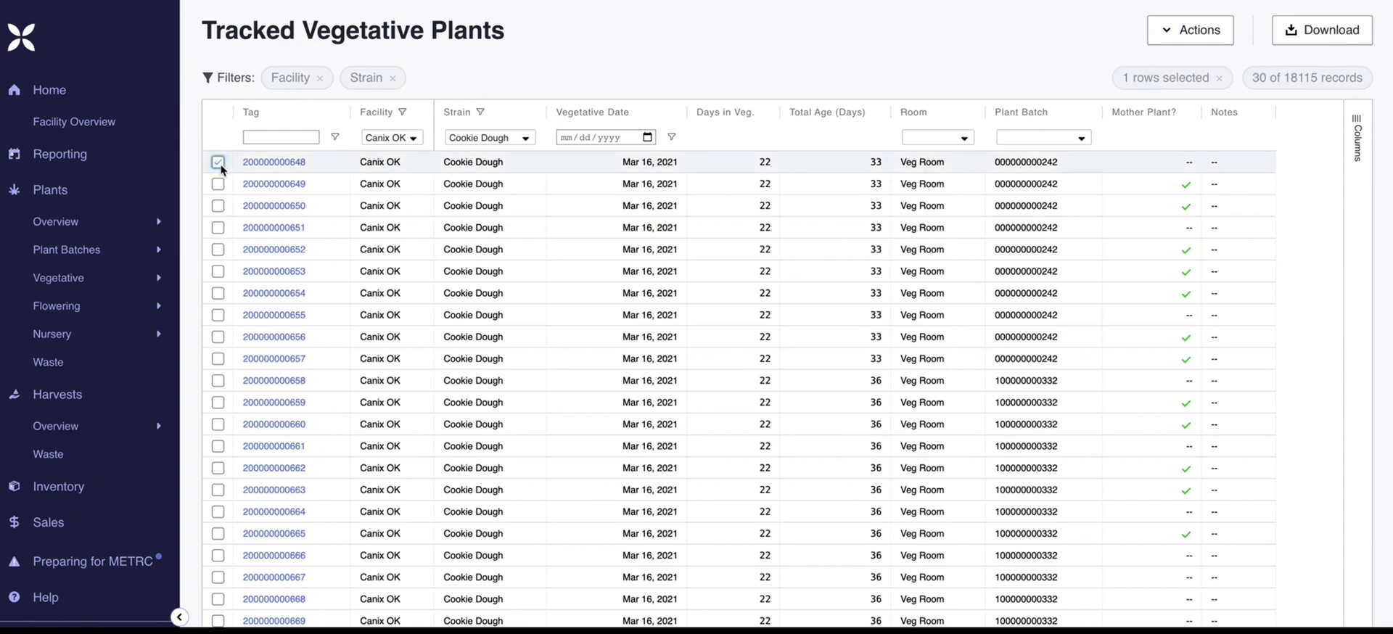
pyautogui.keyDown('shift'); pyautogui.click(221, 408); pyautogui.keyUp('shift')
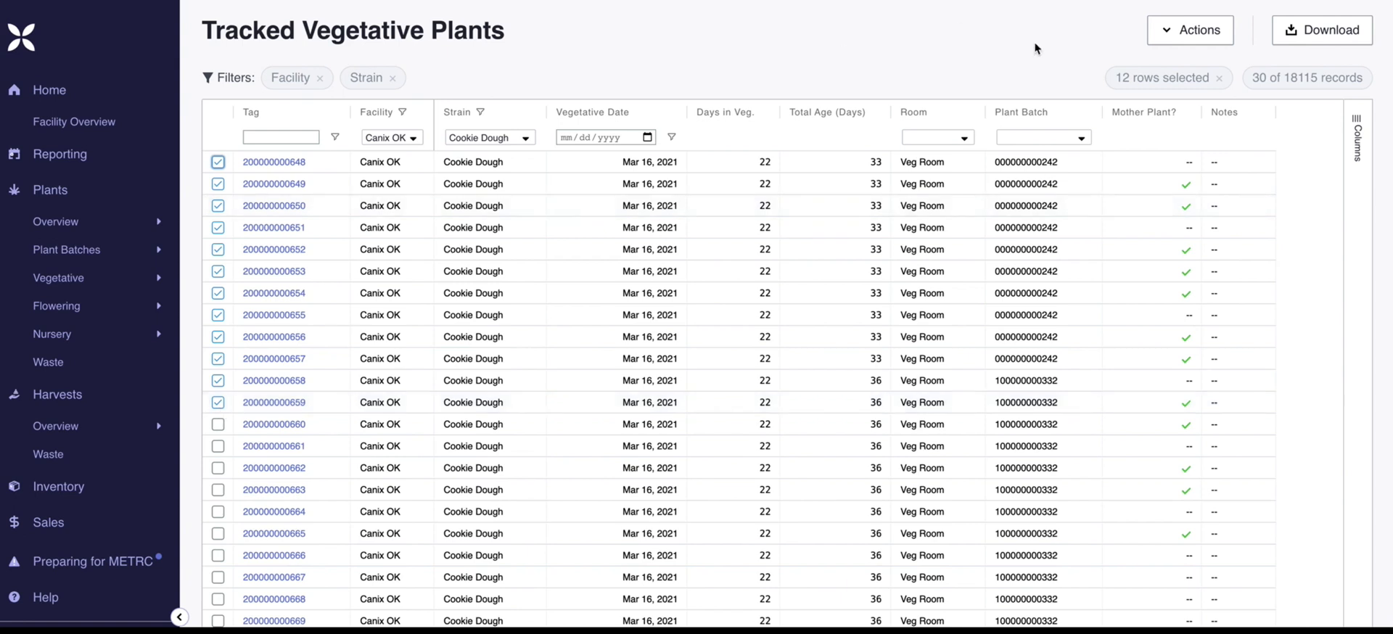
pyautogui.click(1165, 40)
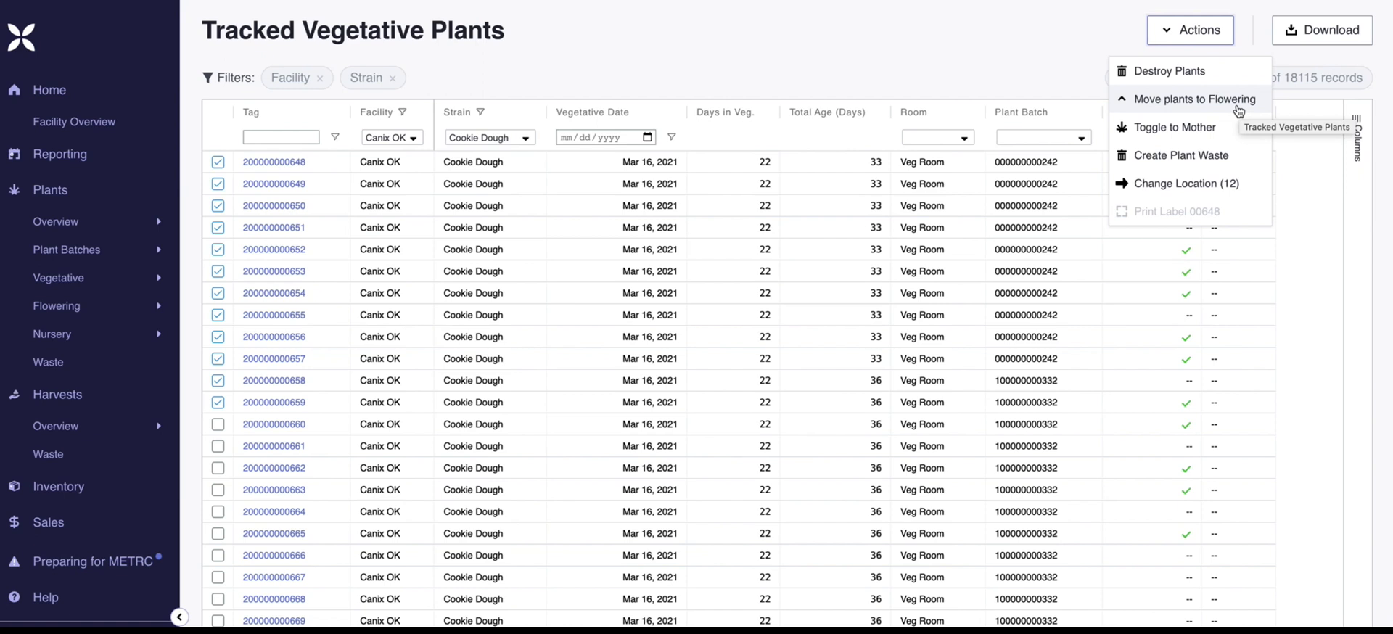
pyautogui.click(1238, 110)
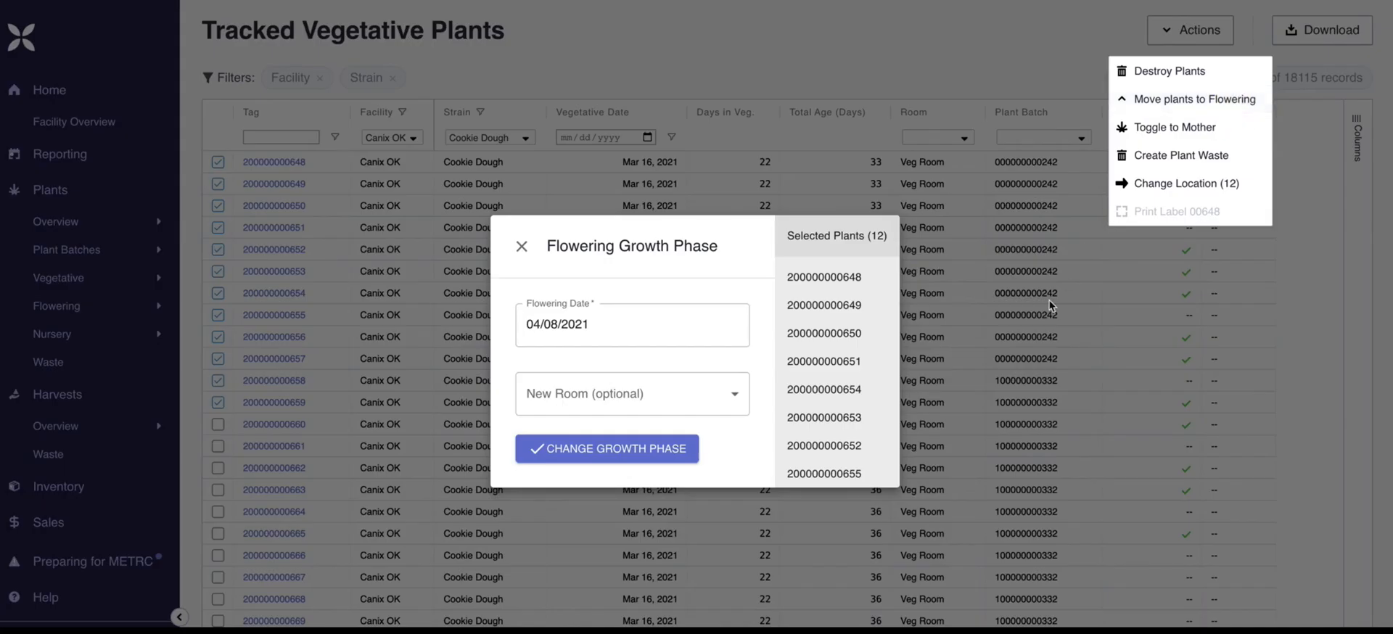
# Review the selected plants in the growth phase form and set their new room to Flowering Room
pyautogui.scroll(-3, 866, 353)
pyautogui.scroll(3, 866, 353)
pyautogui.scroll(-3, 866, 353)
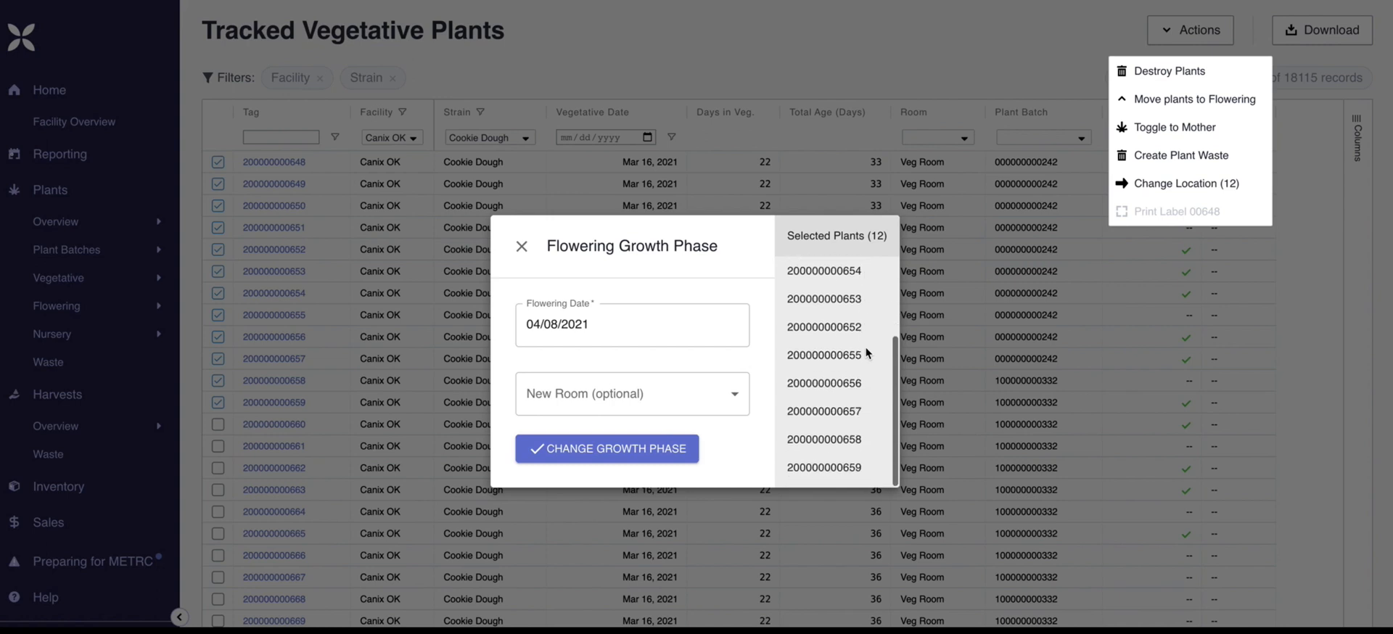
pyautogui.click(736, 403)
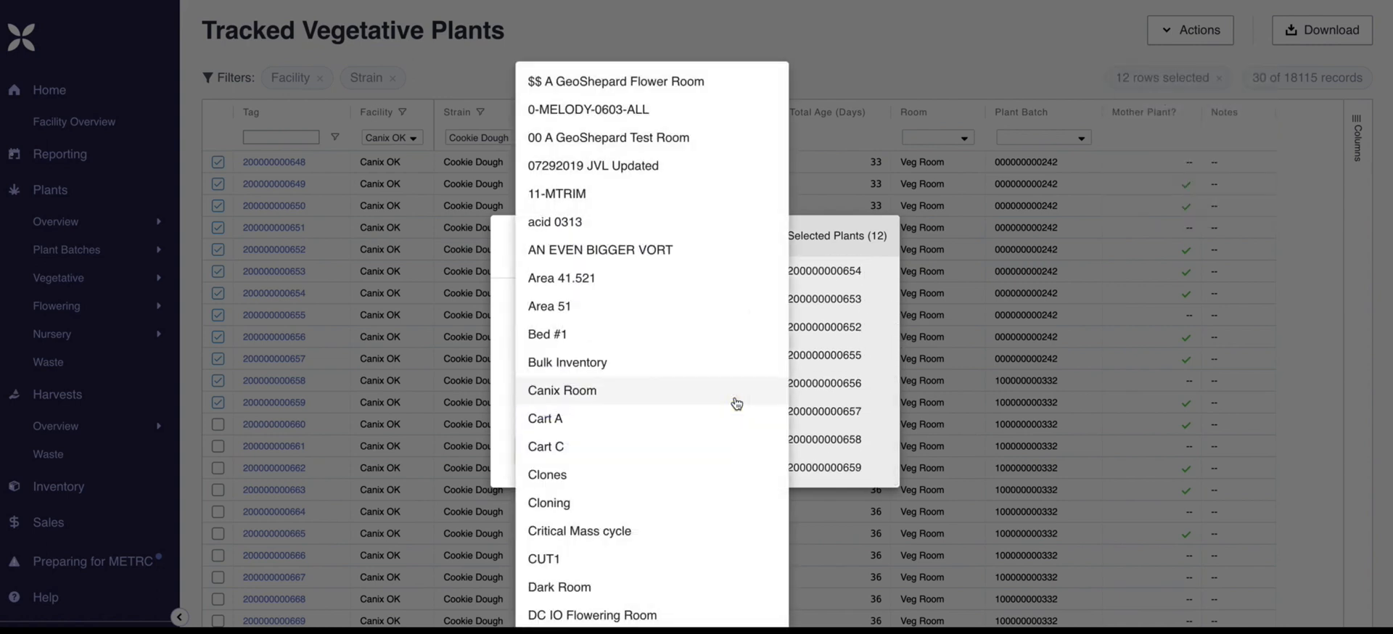
pyautogui.scroll(-10, 736, 403)
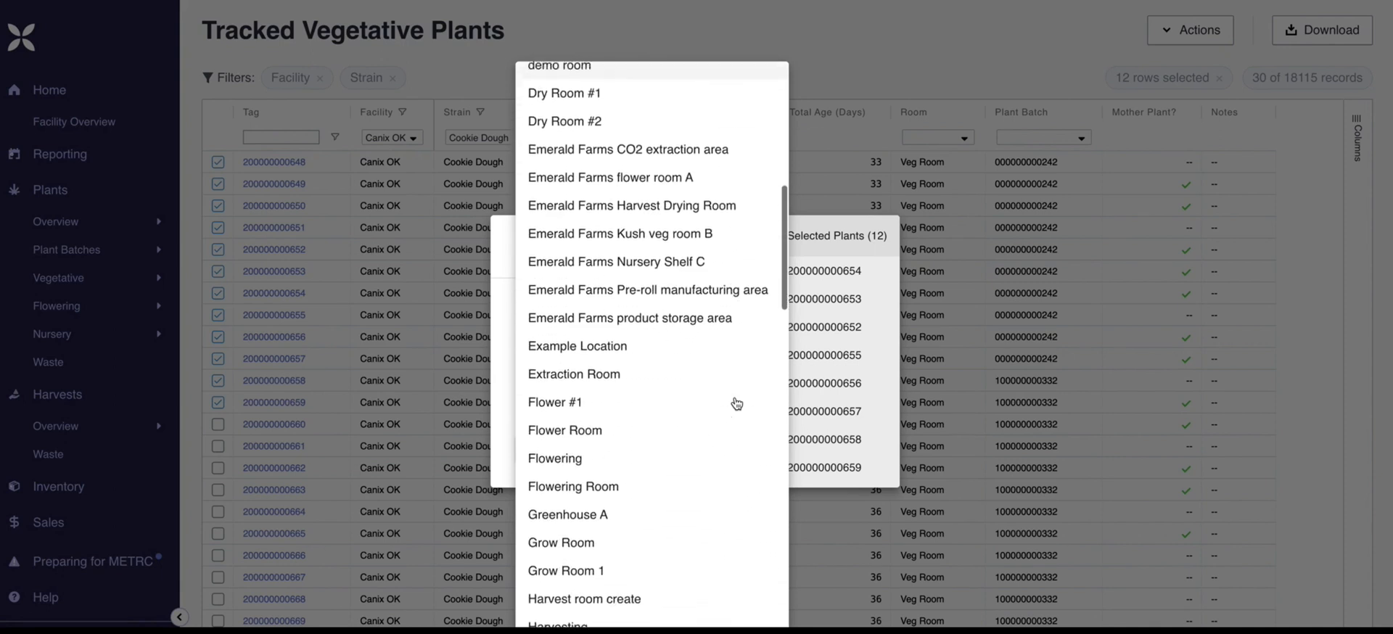
pyautogui.click(635, 478)
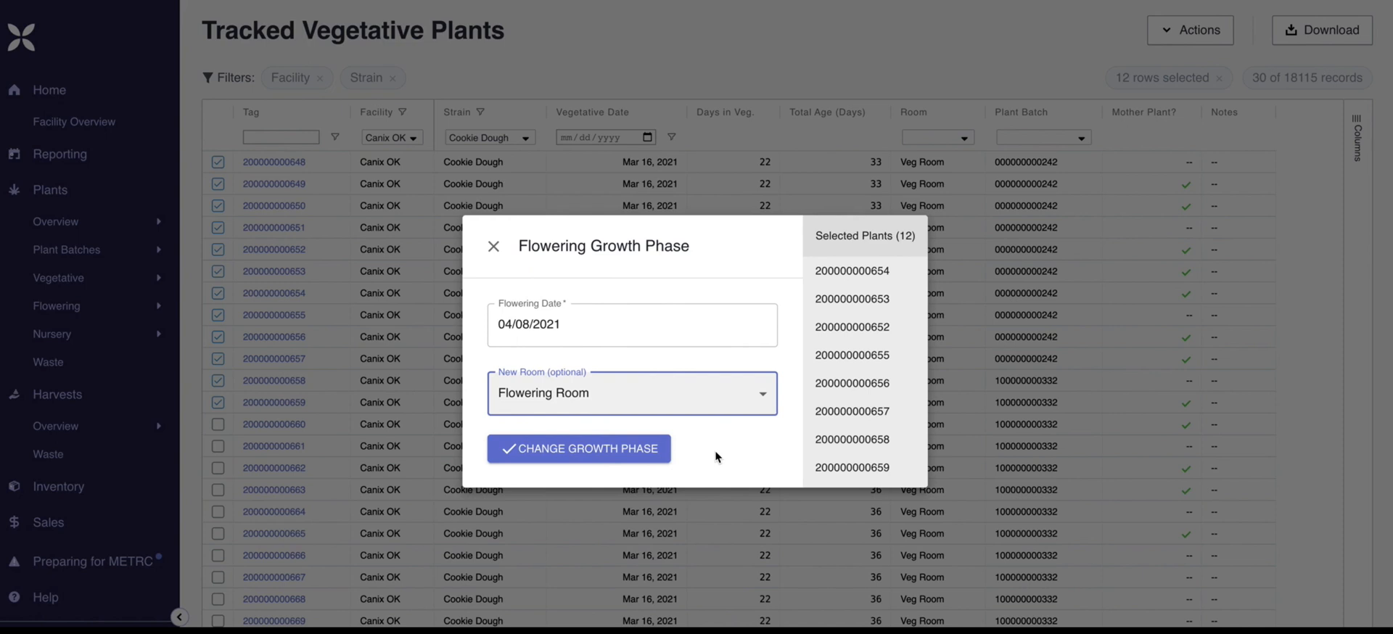
# Confirm 04/08/2021 as the flowering date and submit the growth phase change for the selected plants
pyautogui.click(606, 330)
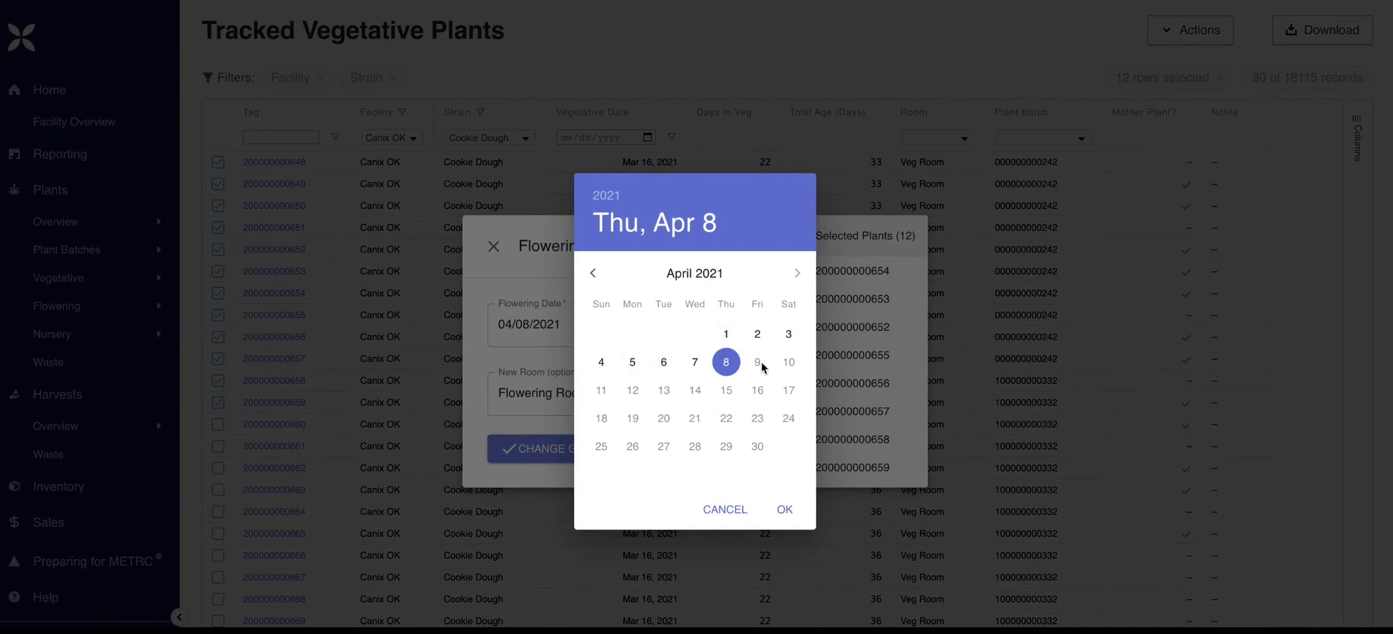
pyautogui.click(594, 275)
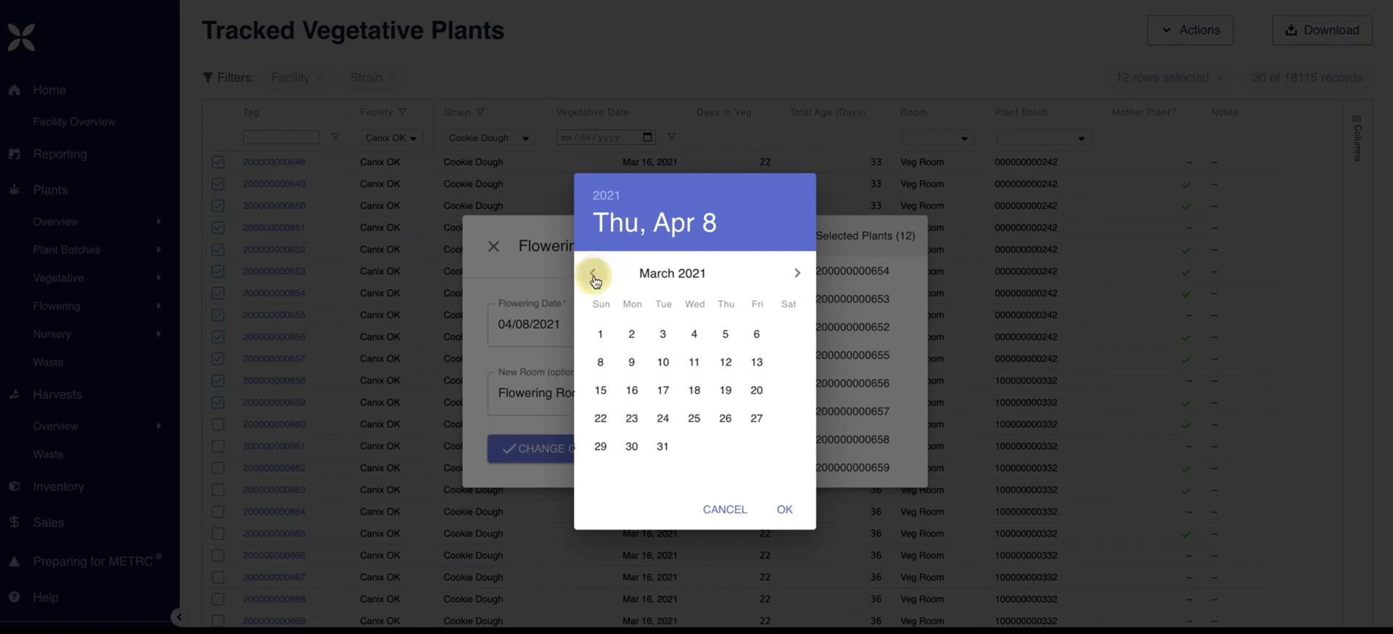
pyautogui.click(798, 273)
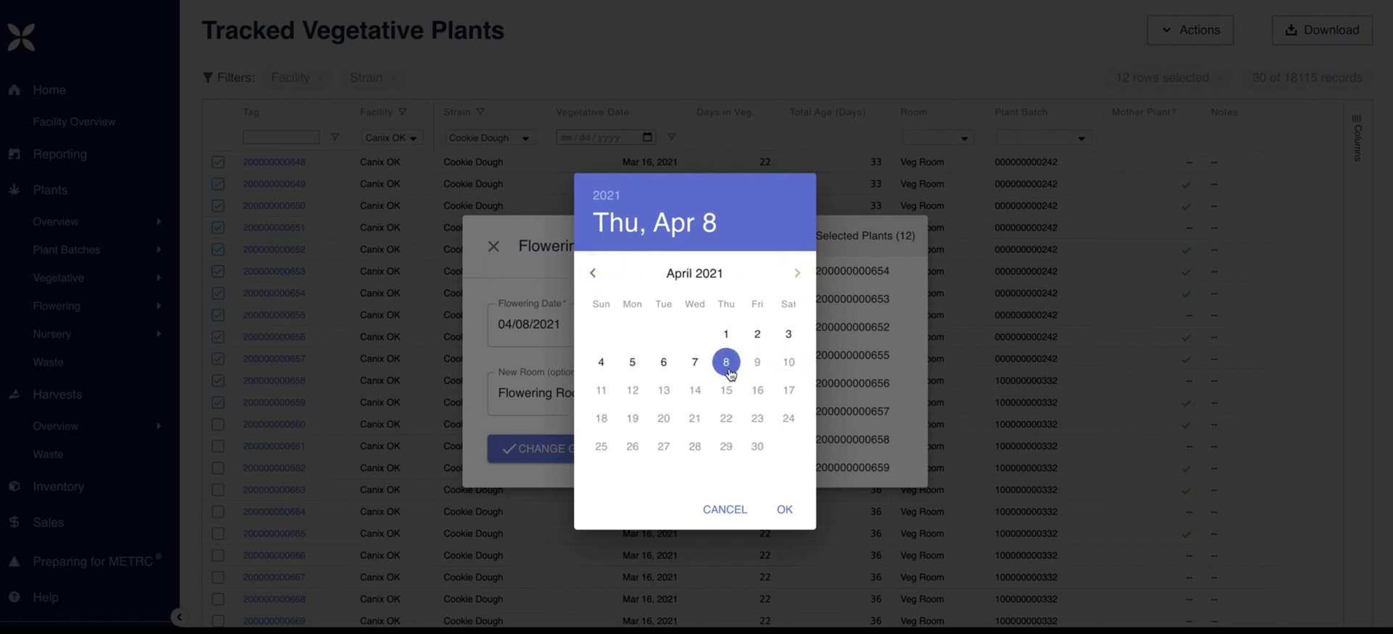
pyautogui.click(783, 514)
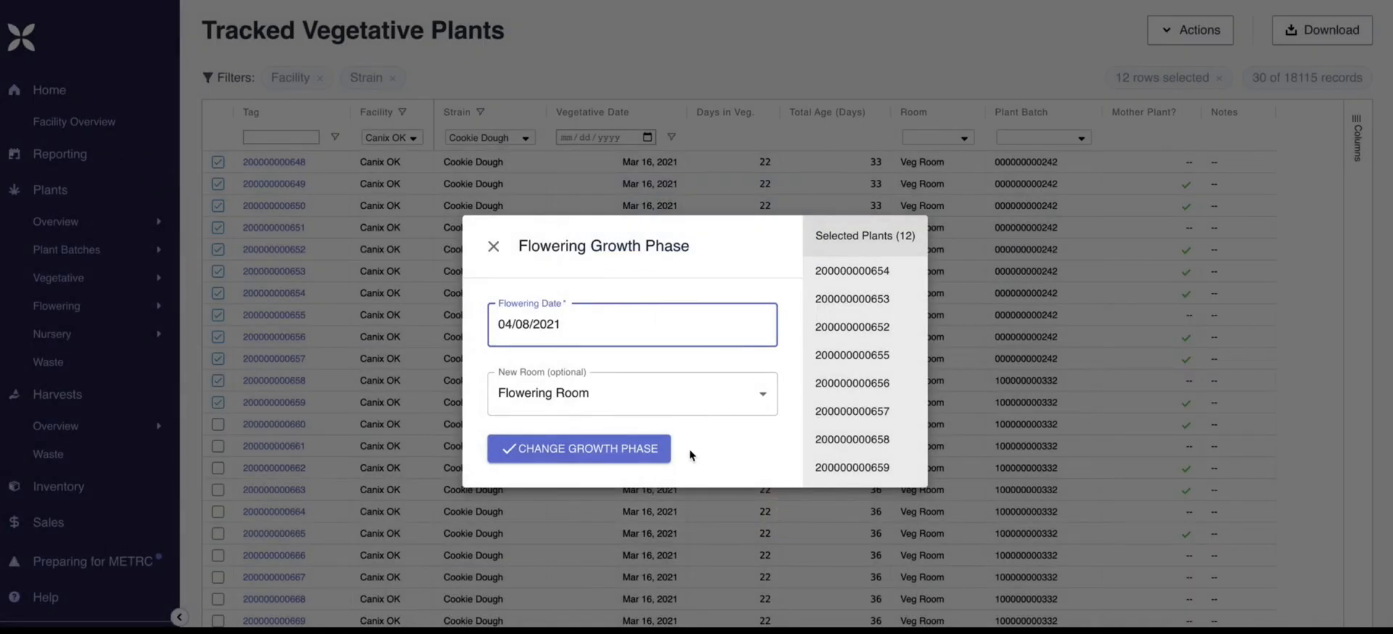
pyautogui.click(646, 462)
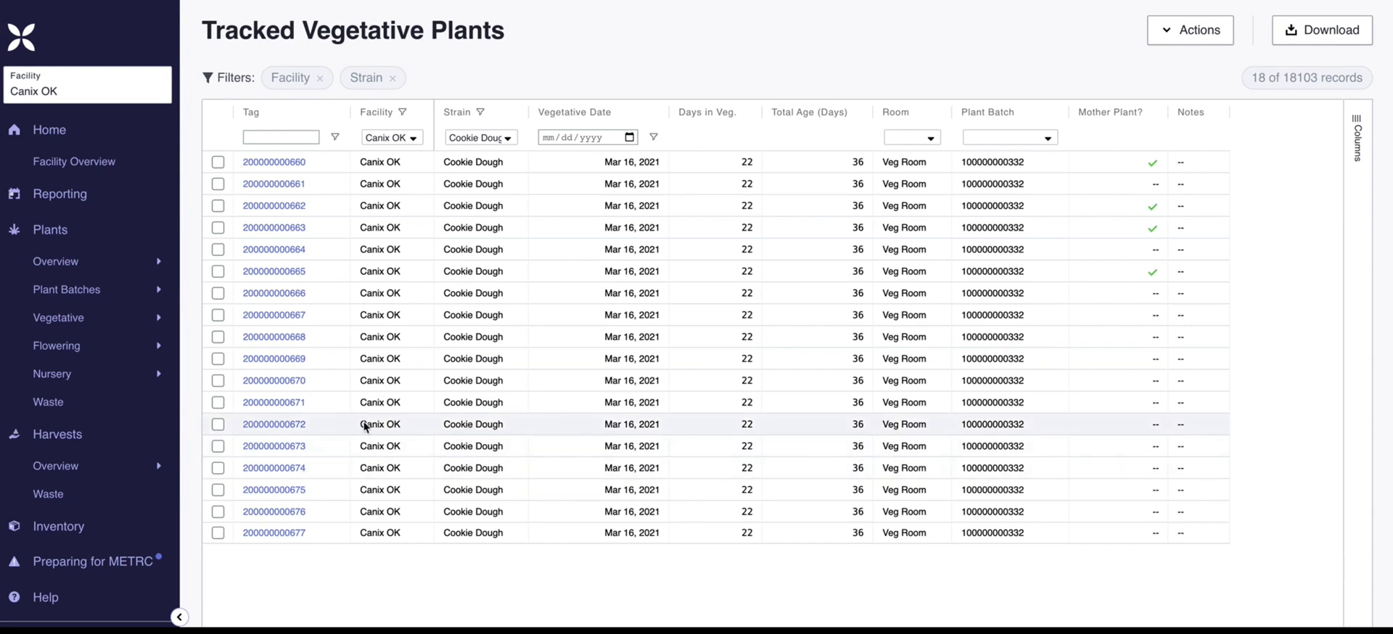
# Open the list of tracked flowering plants
pyautogui.click(138, 351)
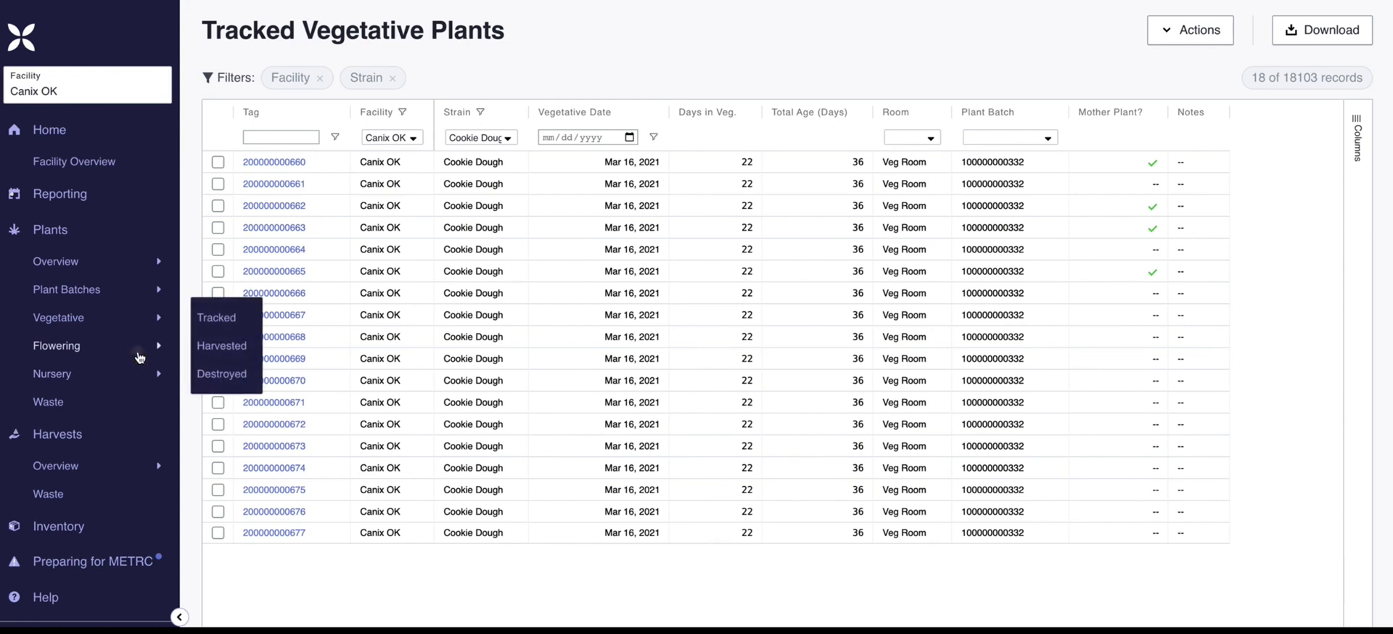
pyautogui.click(246, 320)
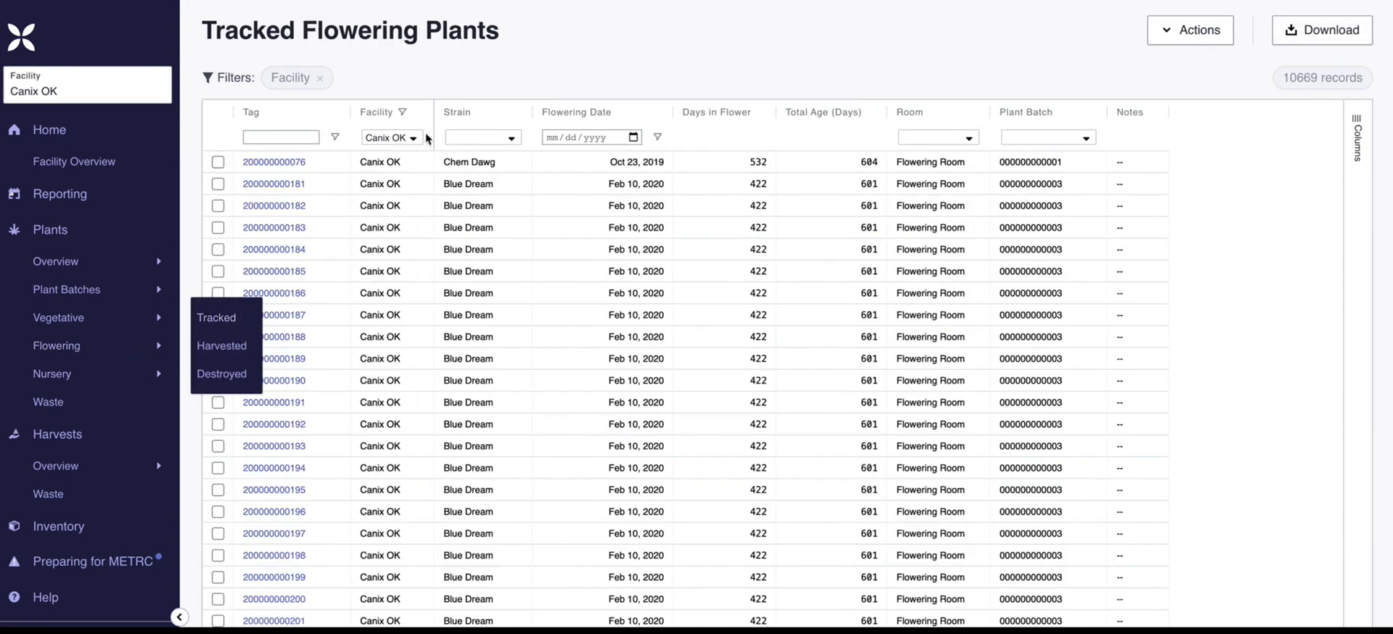
pyautogui.click(527, 67)
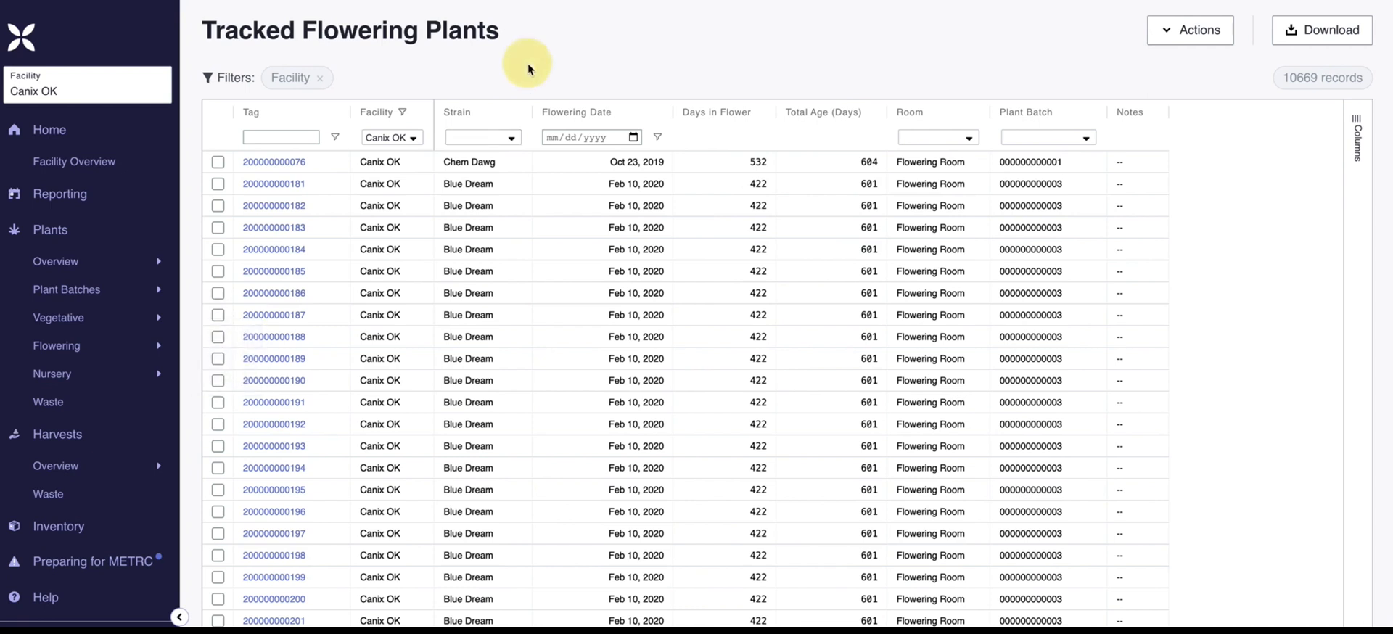
# Filter the flowering plants to the Cookie Dough strain and sort them by flowering date, newest first
pyautogui.click(512, 138)
pyautogui.click(489, 171)
pyautogui.write('cookie dough')
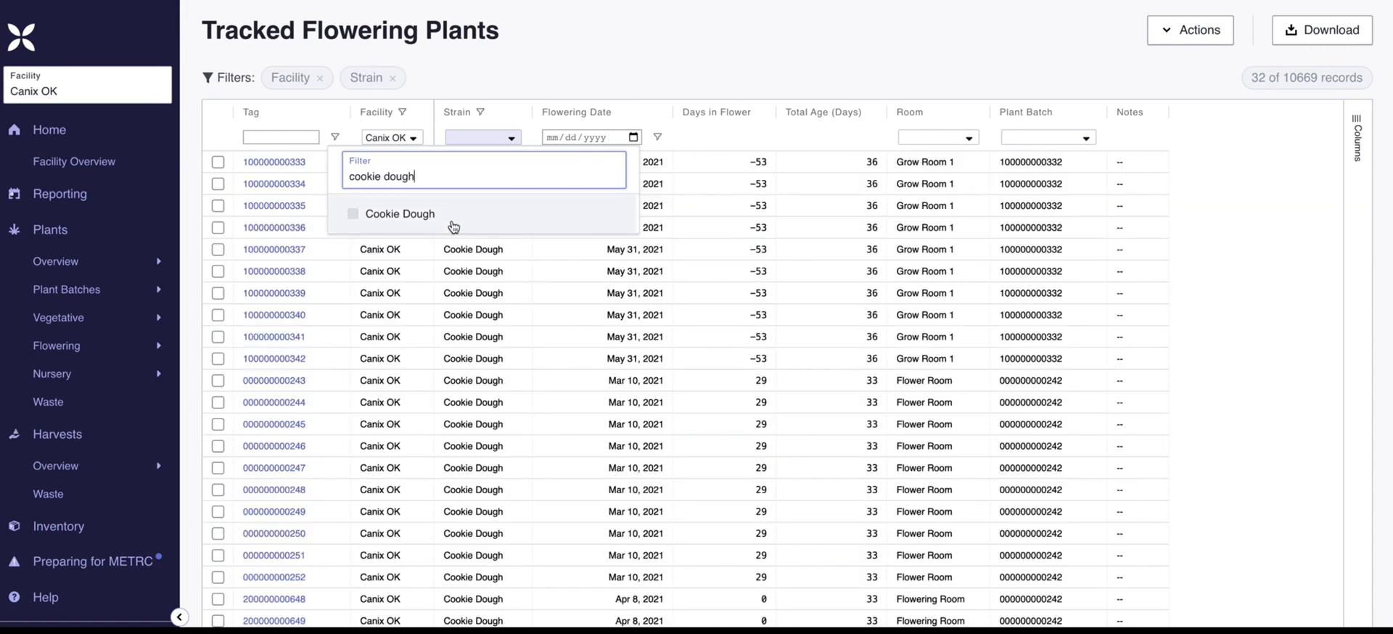
pyautogui.click(451, 218)
pyautogui.click(585, 64)
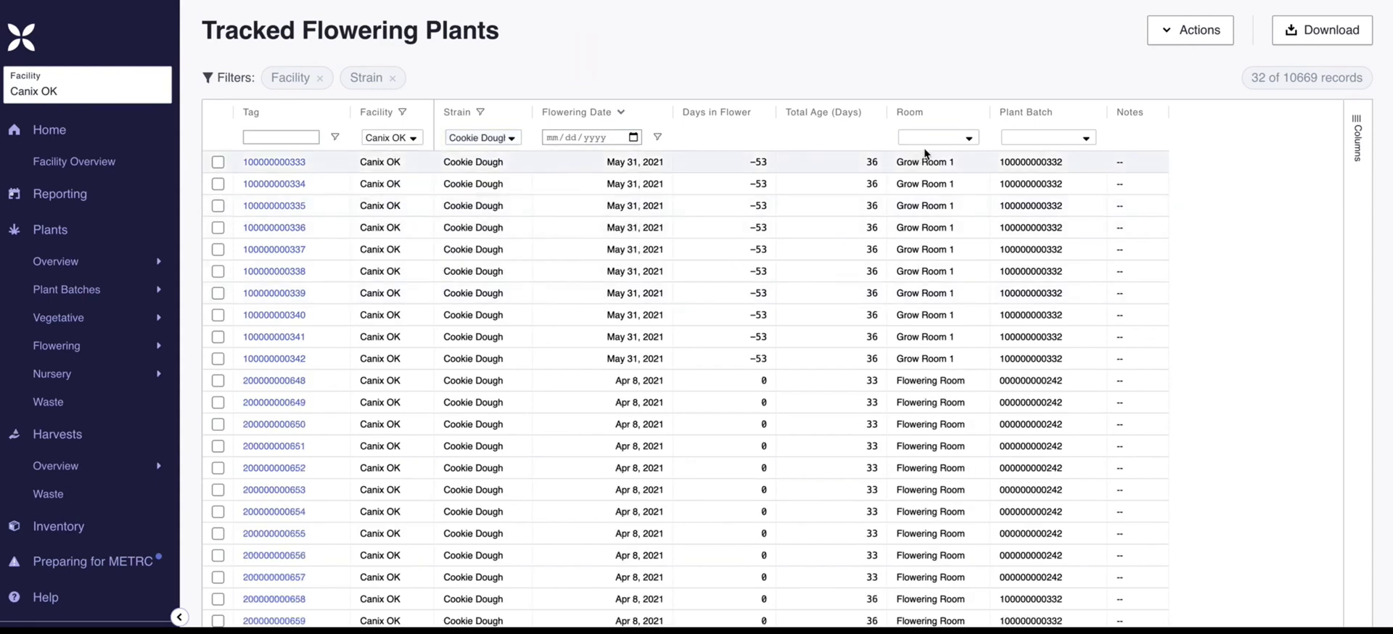
# Filter the flowering plants by room, searching for "flowering room" and choosing Flowering Room
pyautogui.click(969, 138)
pyautogui.click(936, 174)
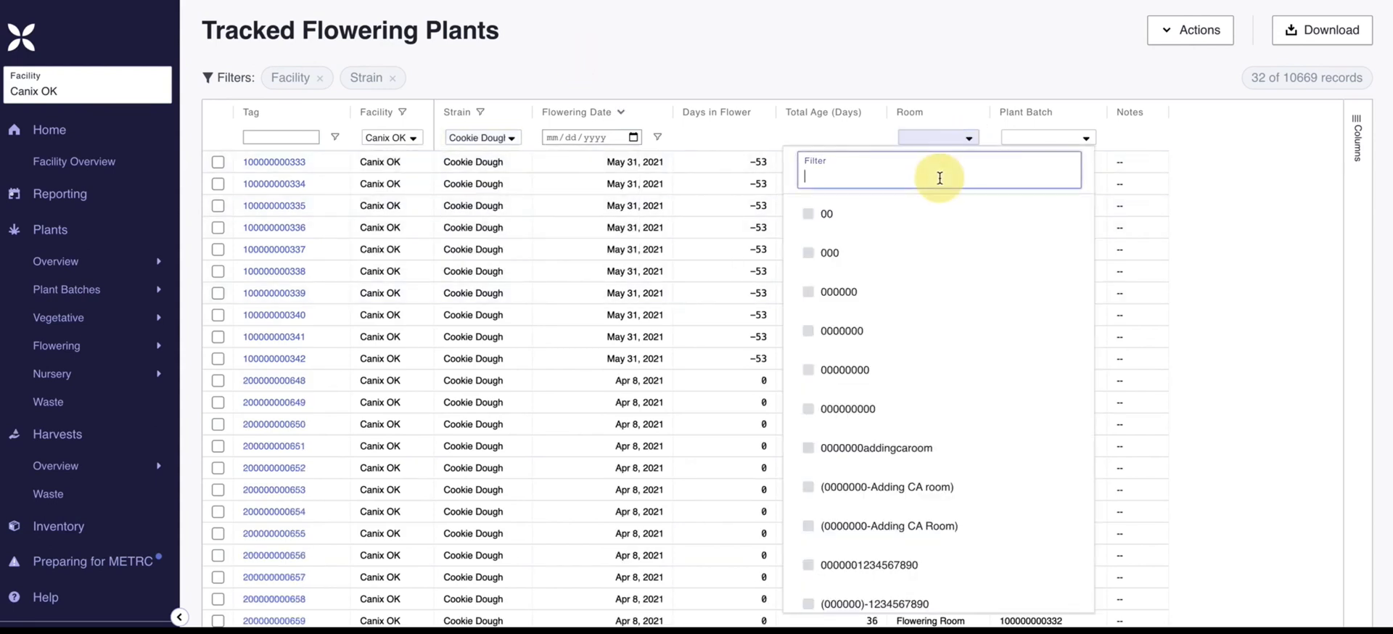
pyautogui.write('flowering')
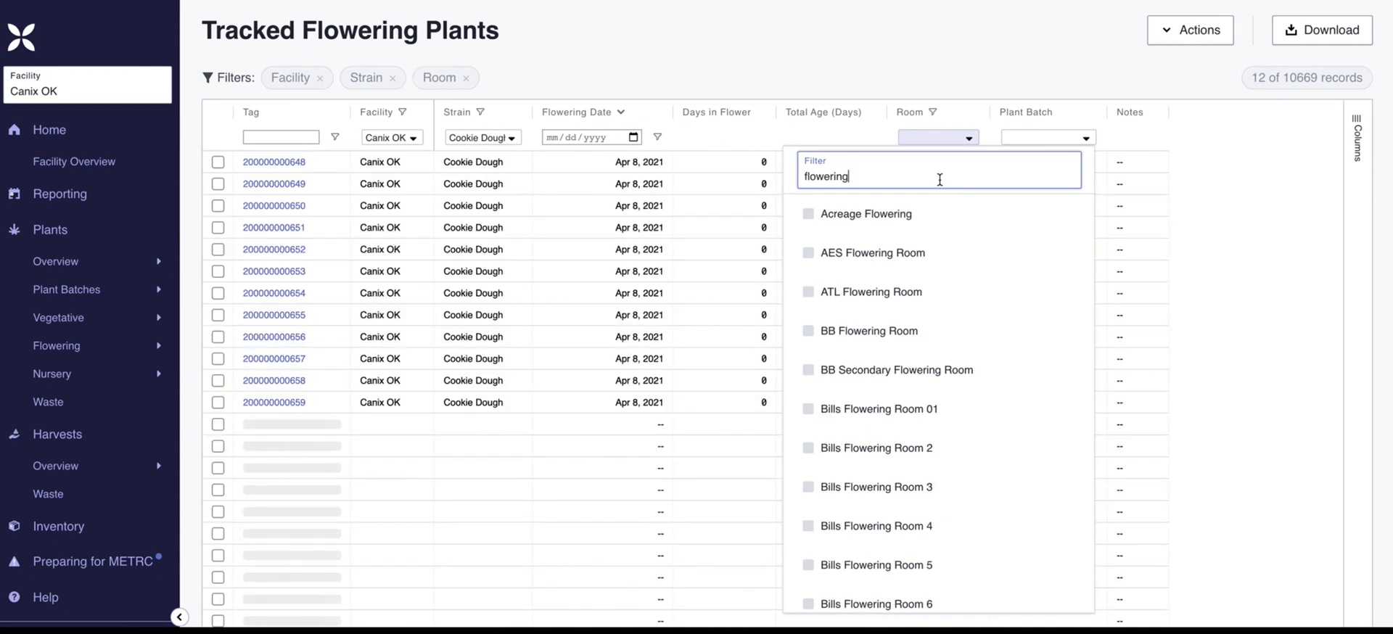
pyautogui.write(' room')
pyautogui.scroll(-4, 964, 370)
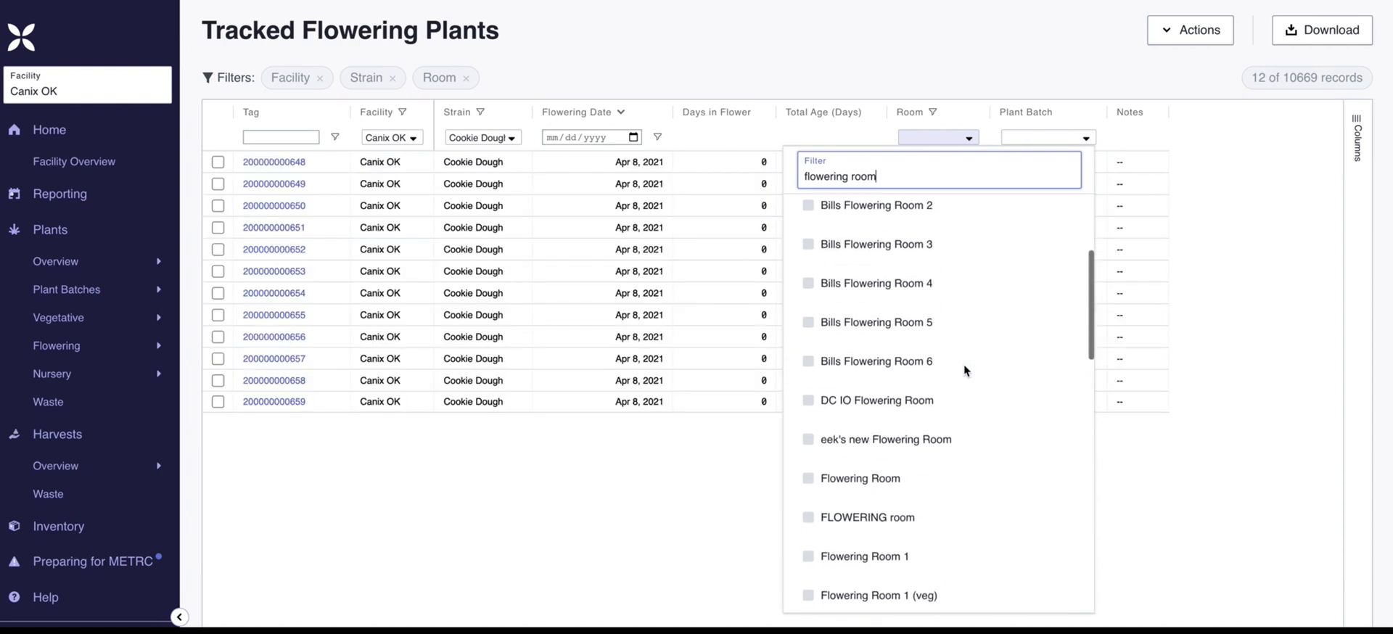
pyautogui.click(876, 398)
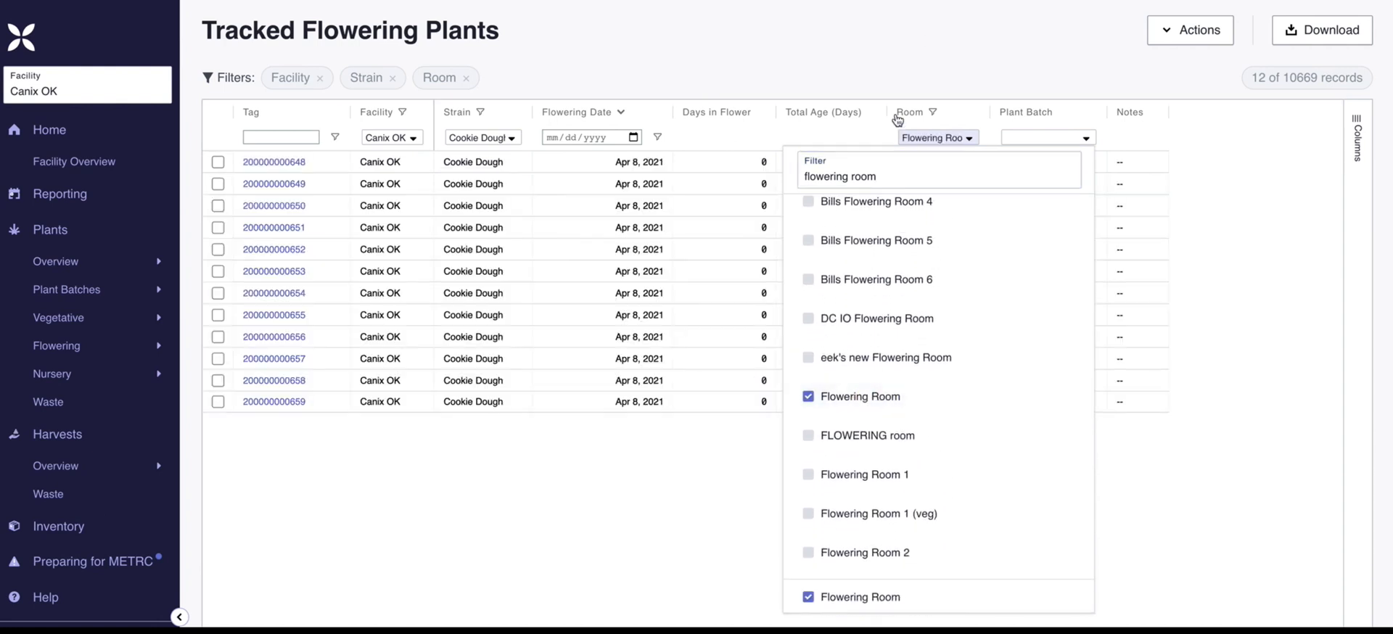
pyautogui.click(944, 56)
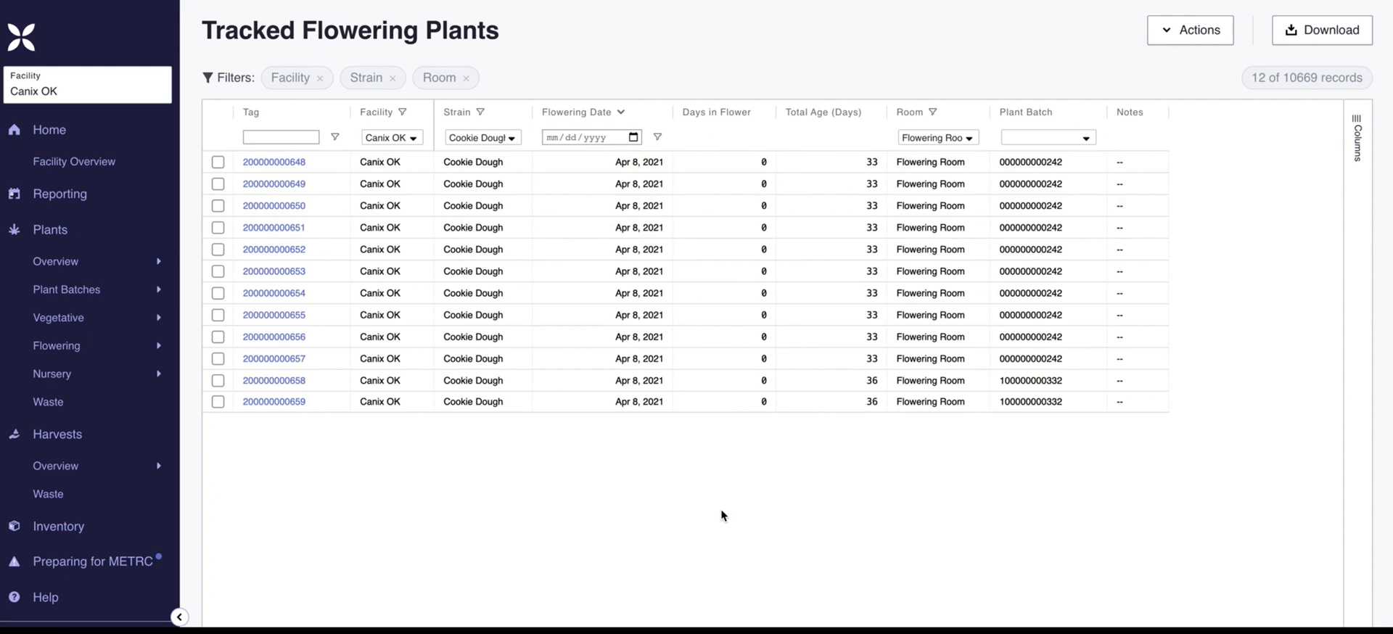
pyautogui.click(218, 163)
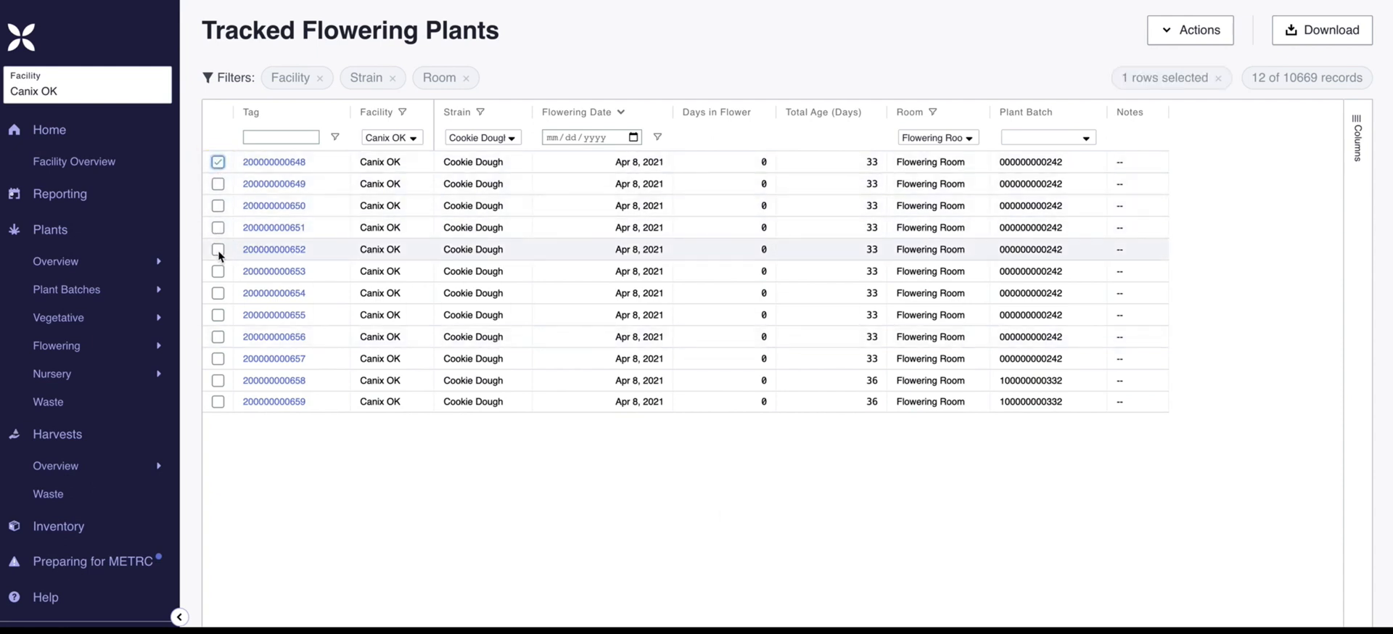
pyautogui.keyDown('shift'); pyautogui.click(218, 271); pyautogui.keyUp('shift')
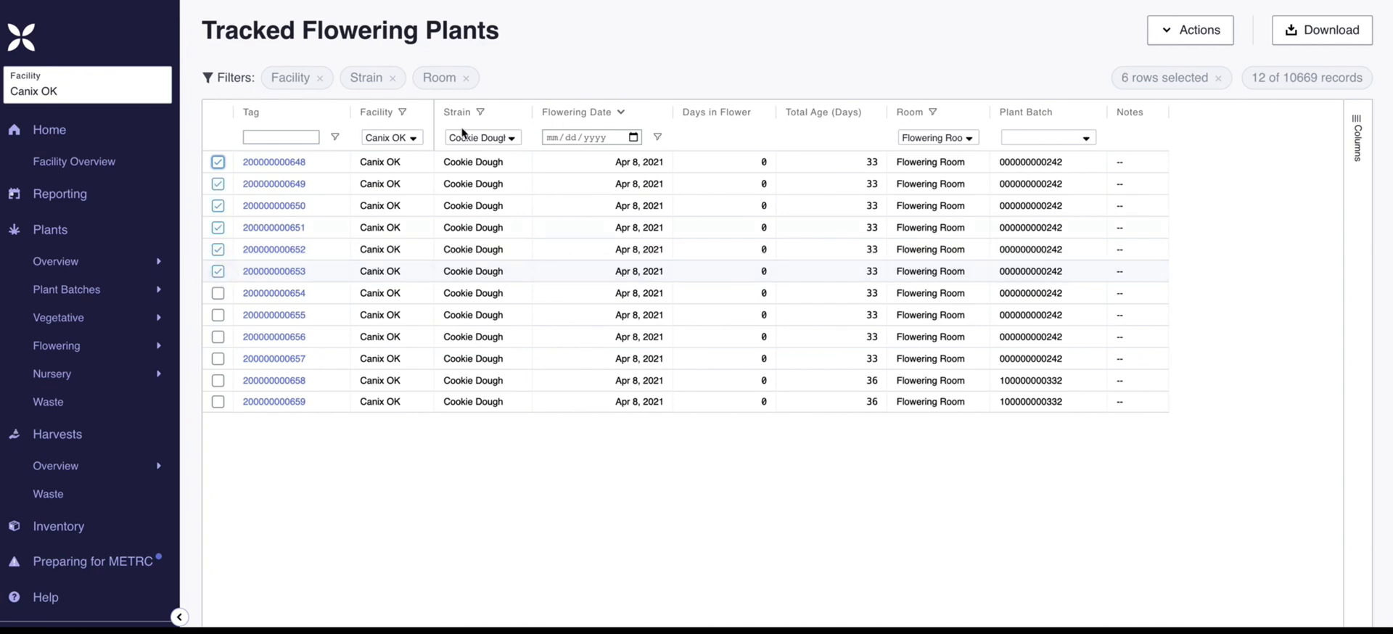
pyautogui.click(1226, 36)
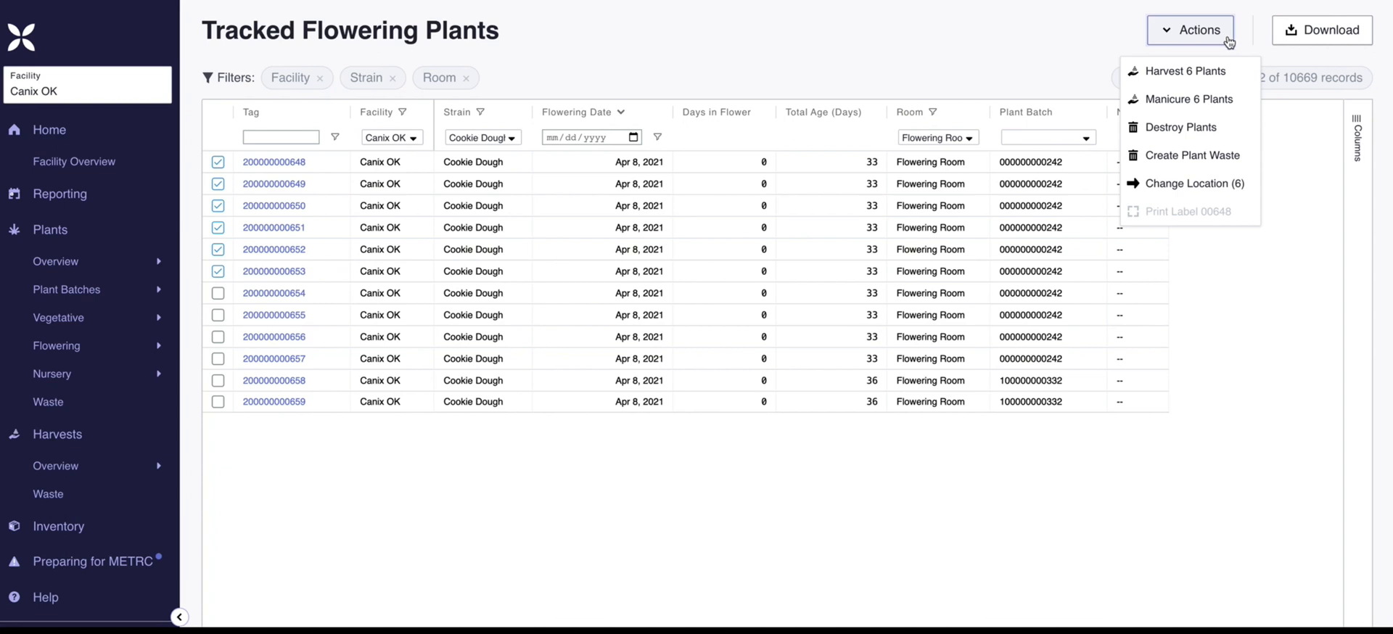
pyautogui.click(1234, 79)
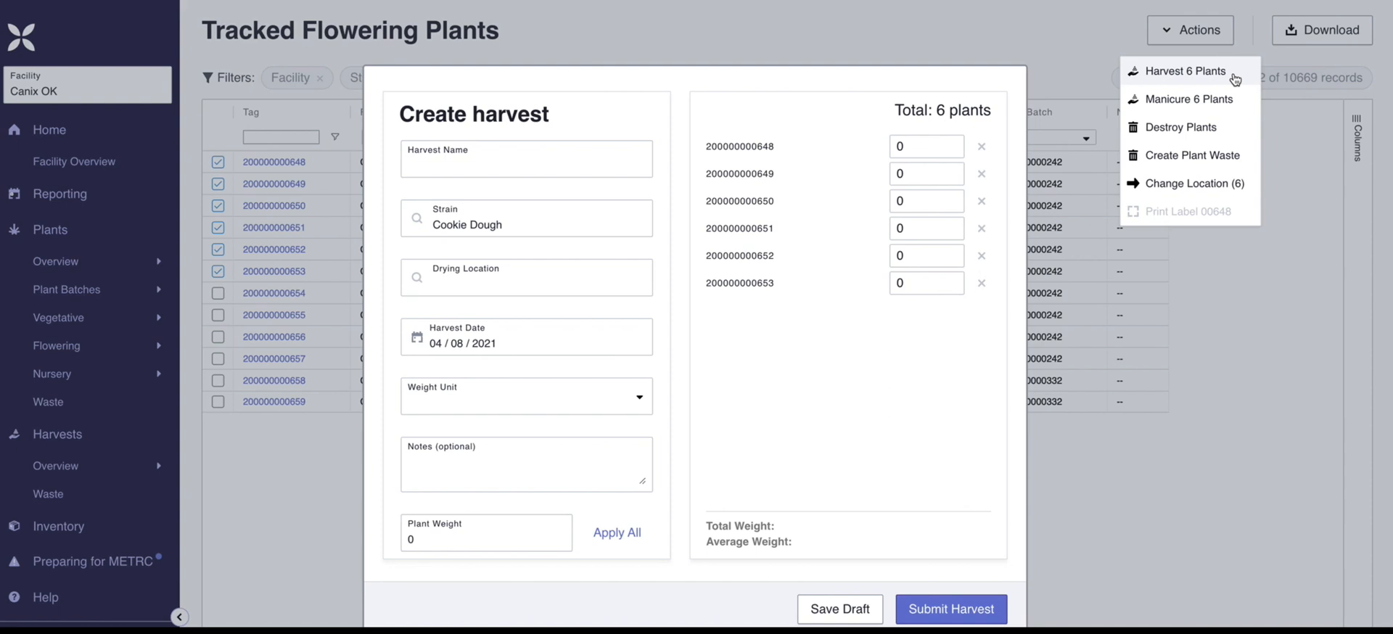
# Name the harvest "Cookie Dough Harvest" and set its drying location to Dry Room #1
pyautogui.click(517, 166)
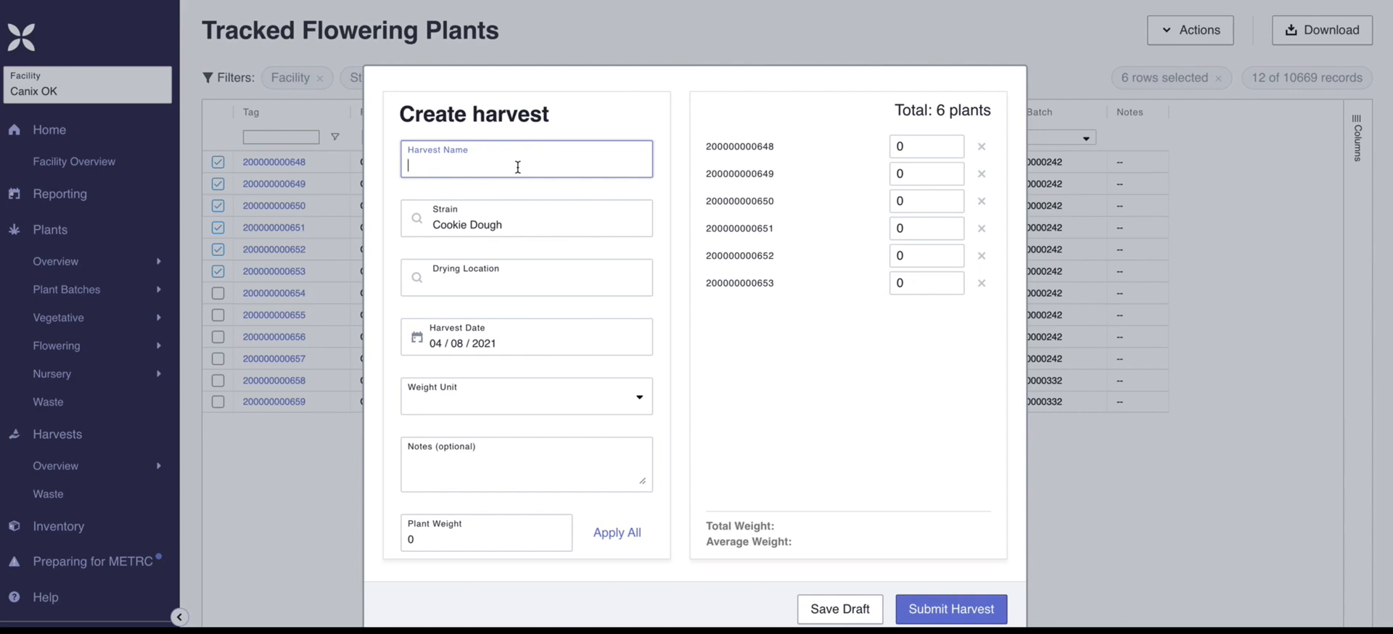
pyautogui.write('Cookie Dough Harvest')
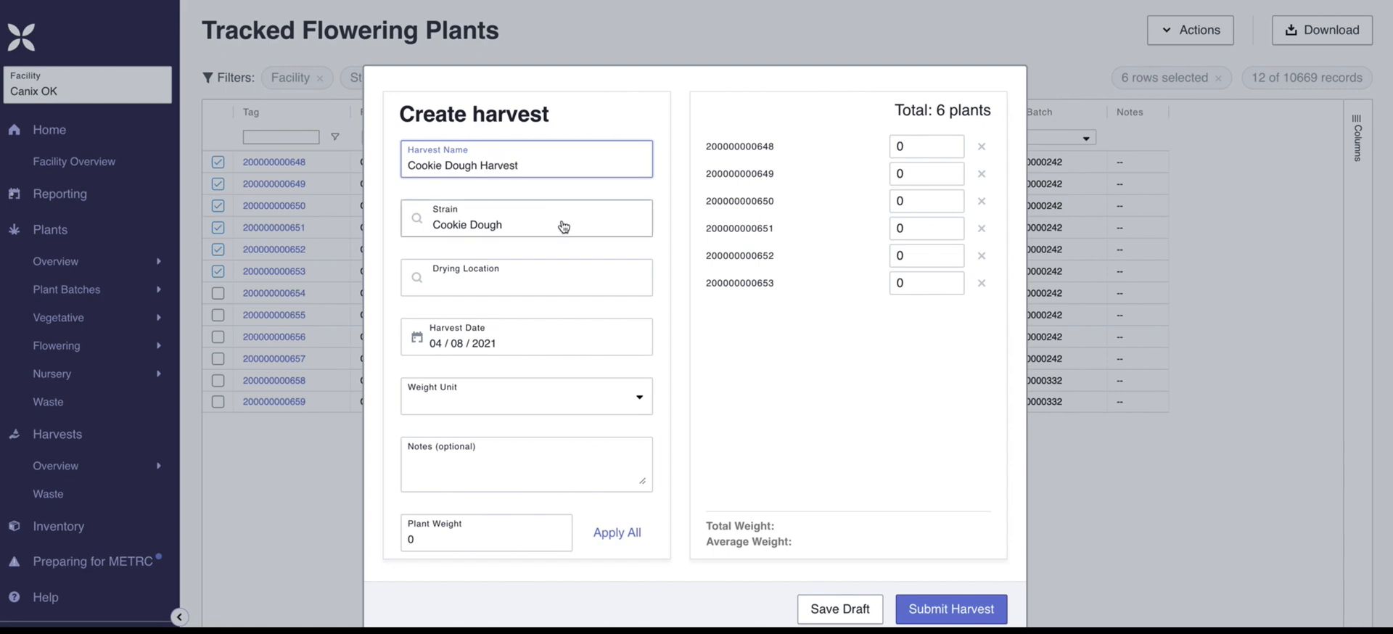
pyautogui.click(564, 286)
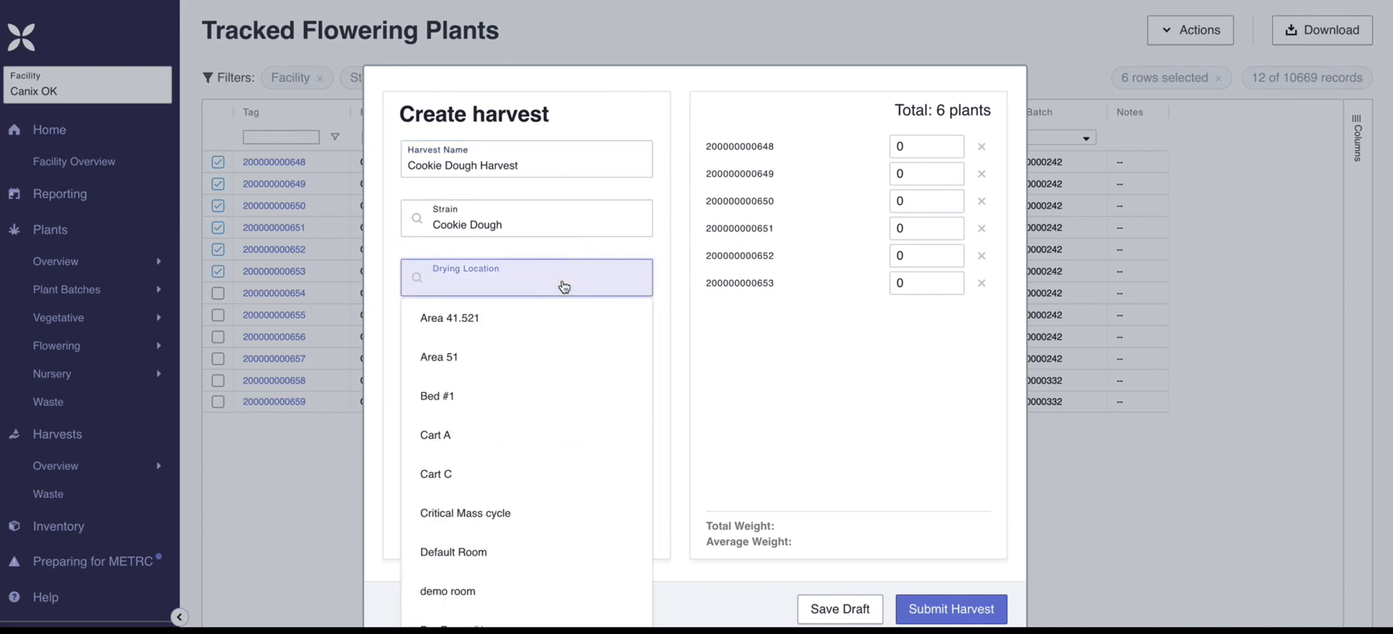
pyautogui.scroll(-3, 557, 404)
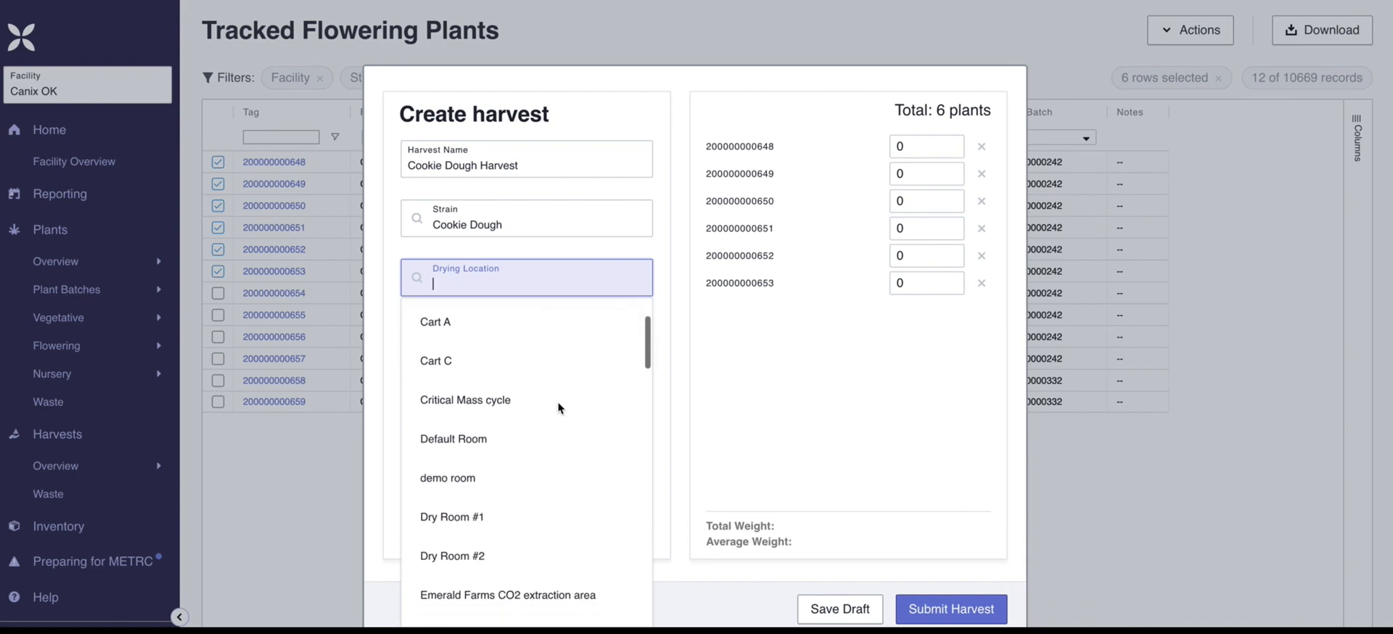
pyautogui.click(535, 515)
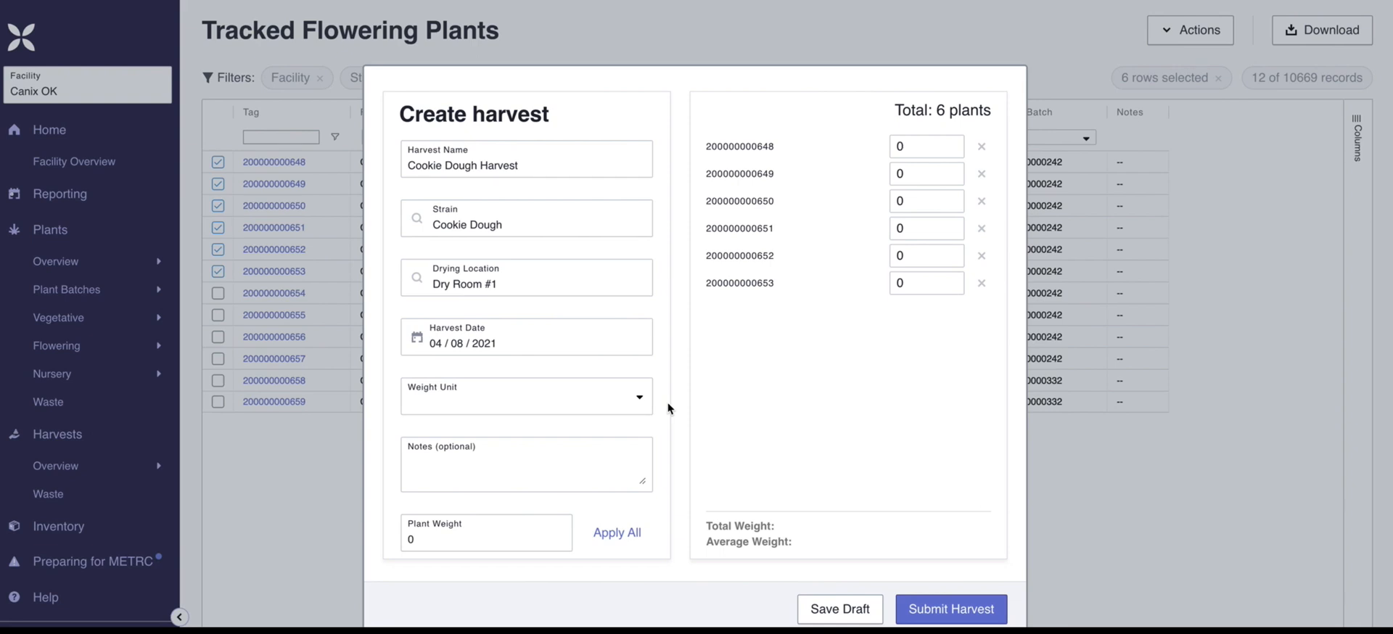
# Set the harvest date to 04/22/2021 and the weight unit to Pounds
pyautogui.click(610, 338)
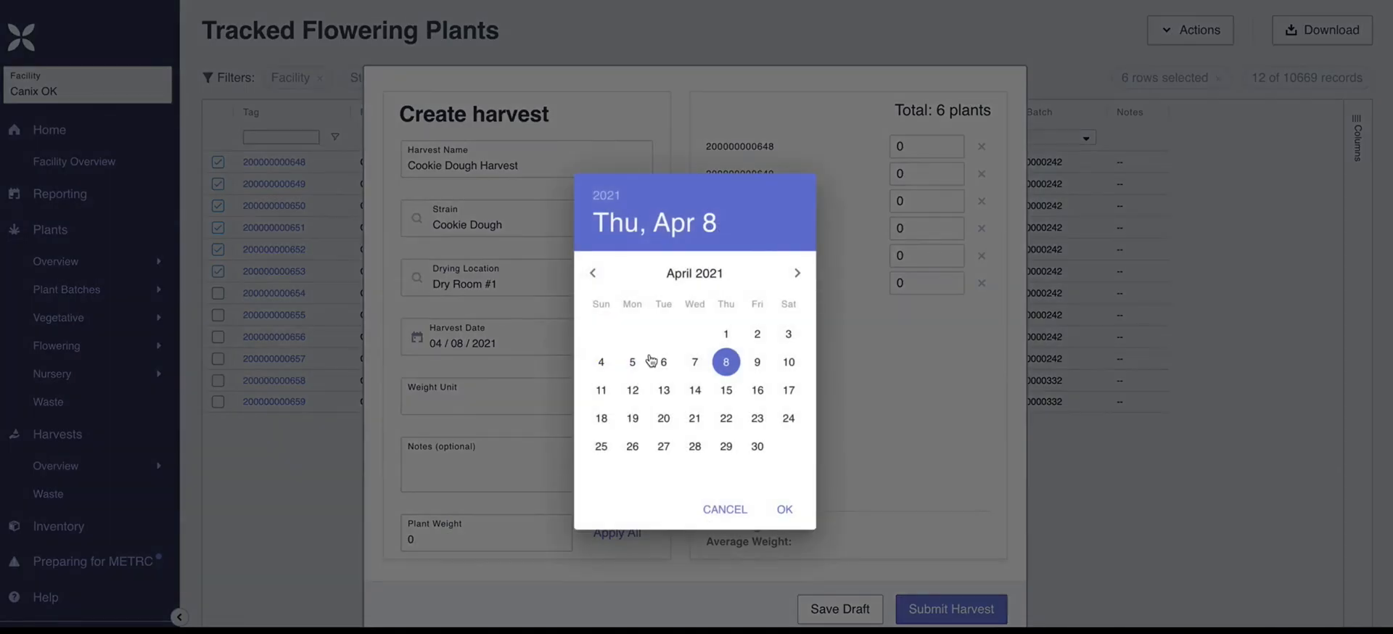
pyautogui.click(726, 419)
pyautogui.click(785, 508)
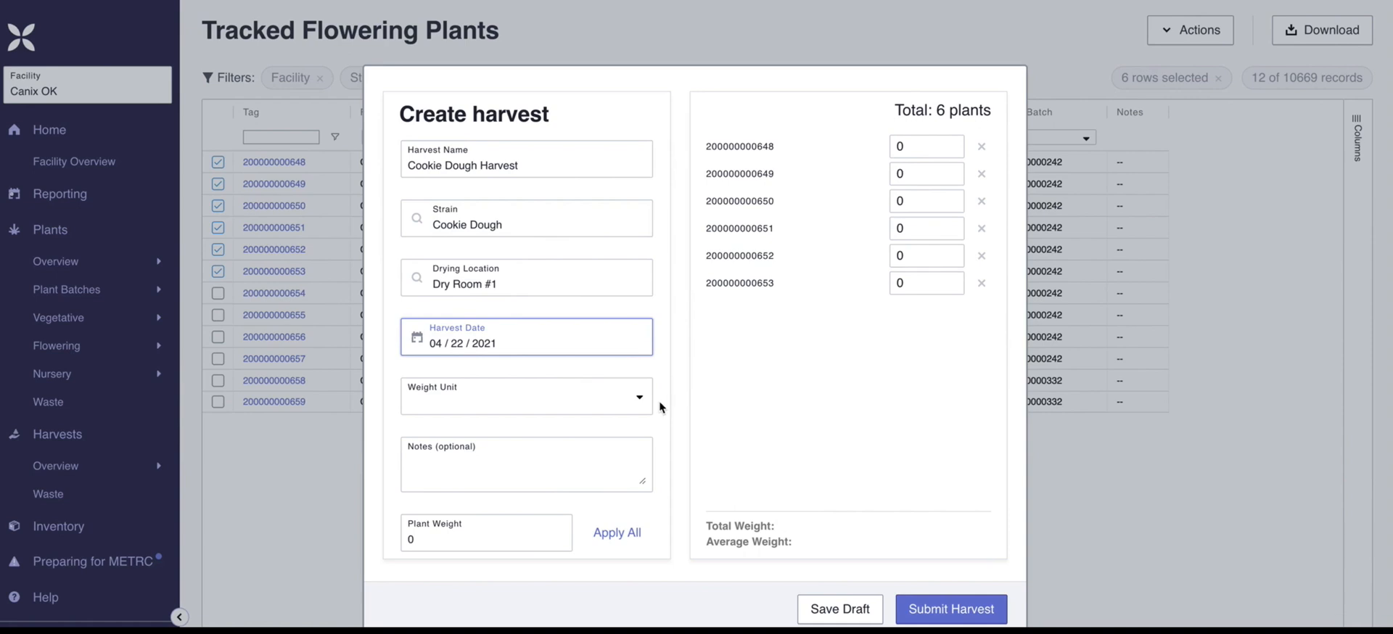
pyautogui.click(641, 408)
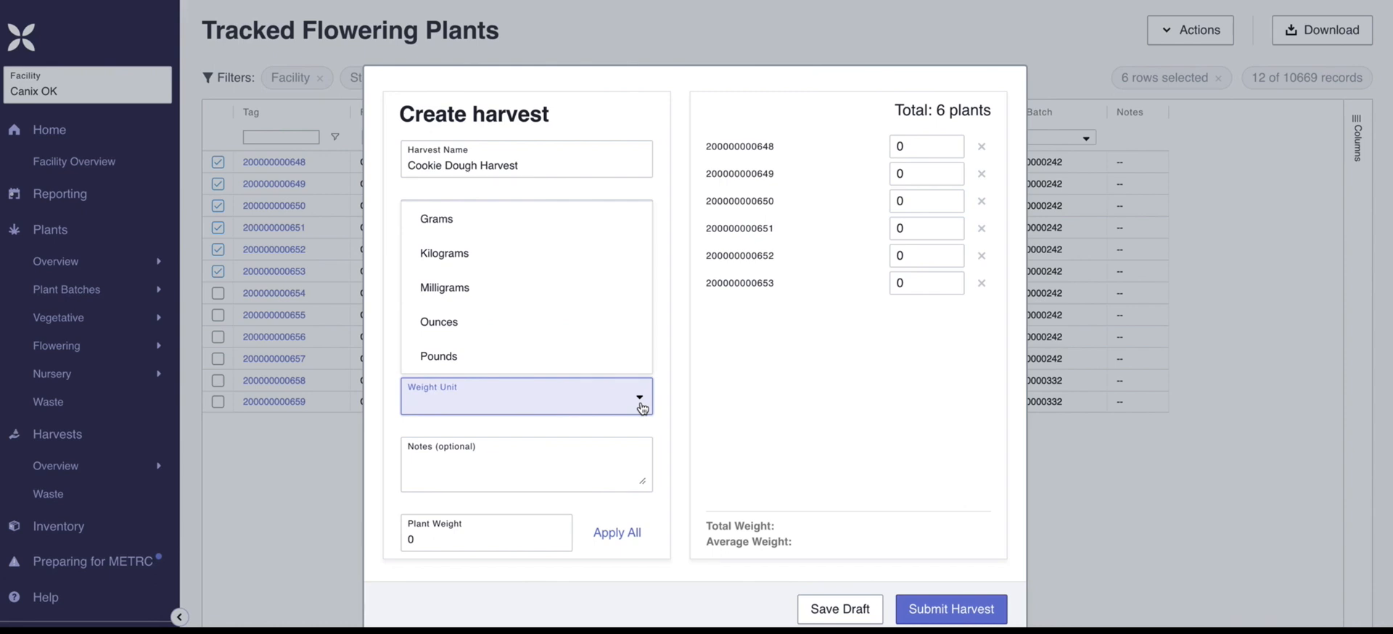
pyautogui.click(609, 370)
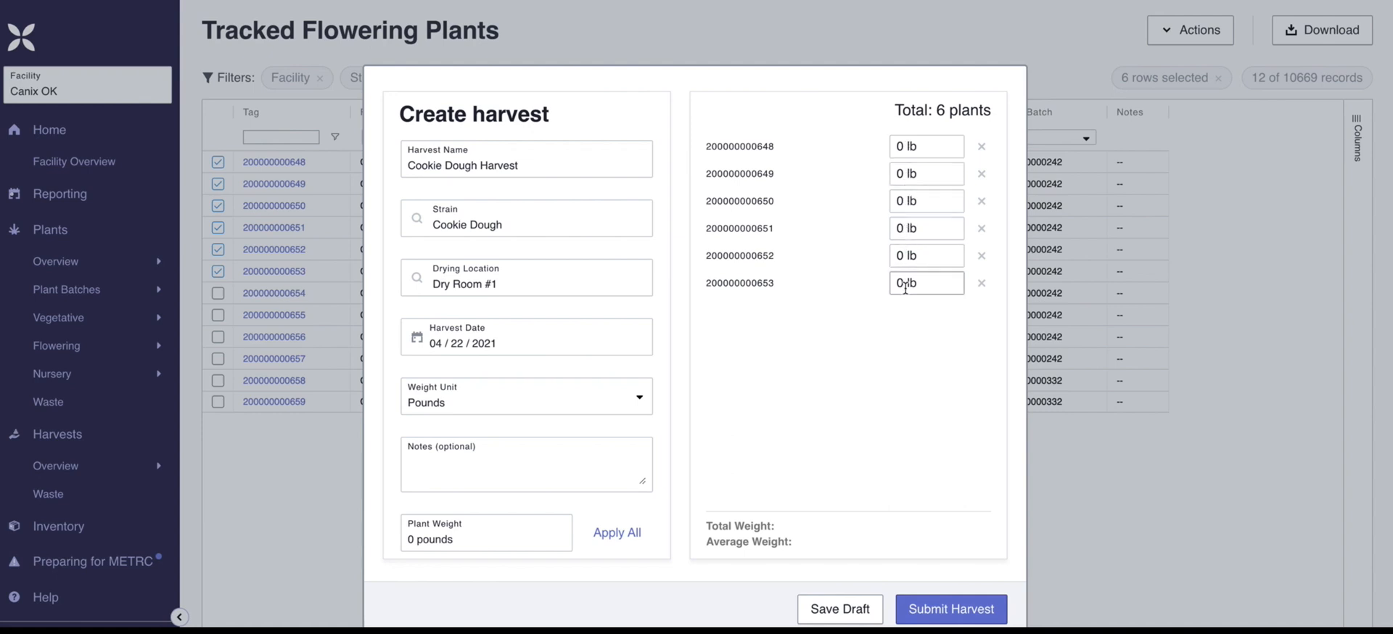
# Set the plant weight to 0.5 pounds and apply it to all six plants in the harvest
pyautogui.click(408, 540)
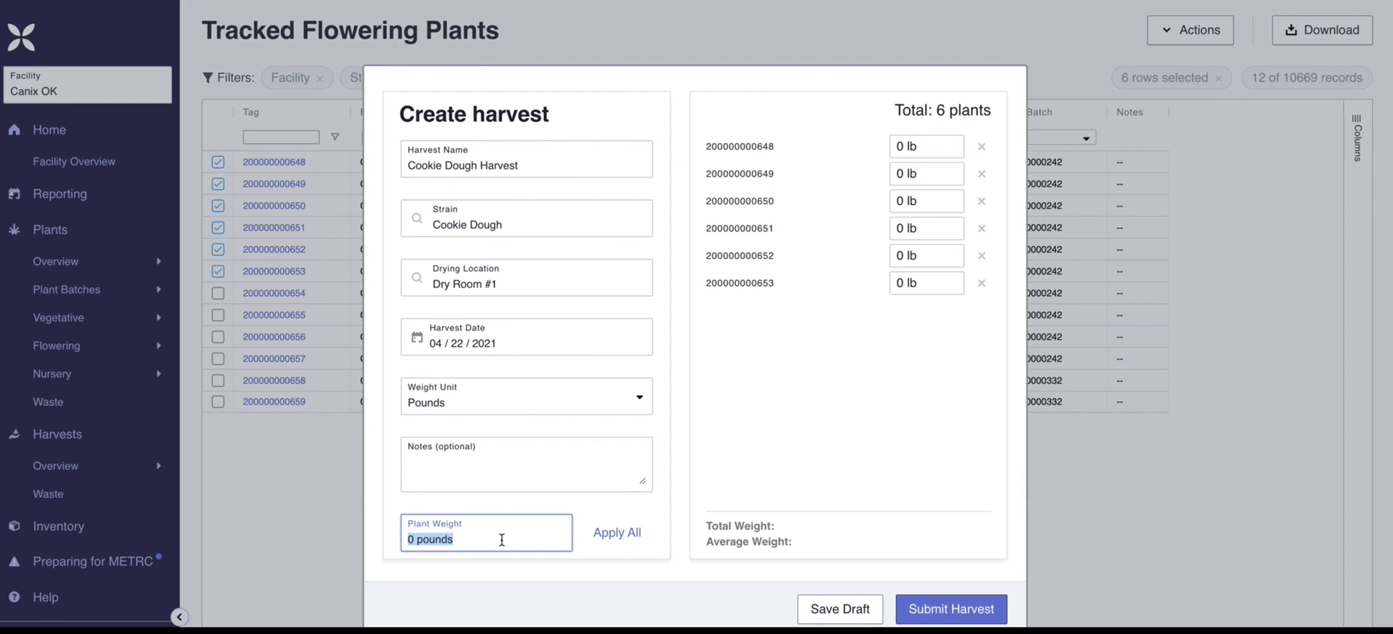
pyautogui.write('0.5')
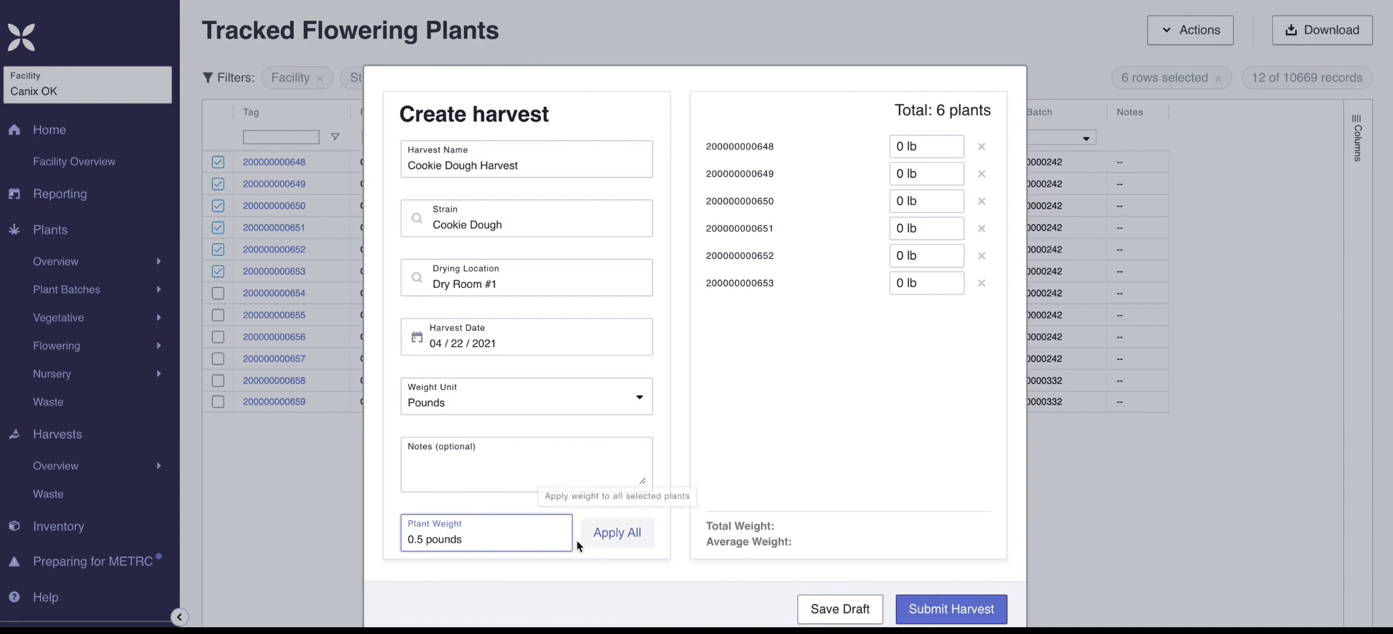
pyautogui.click(623, 544)
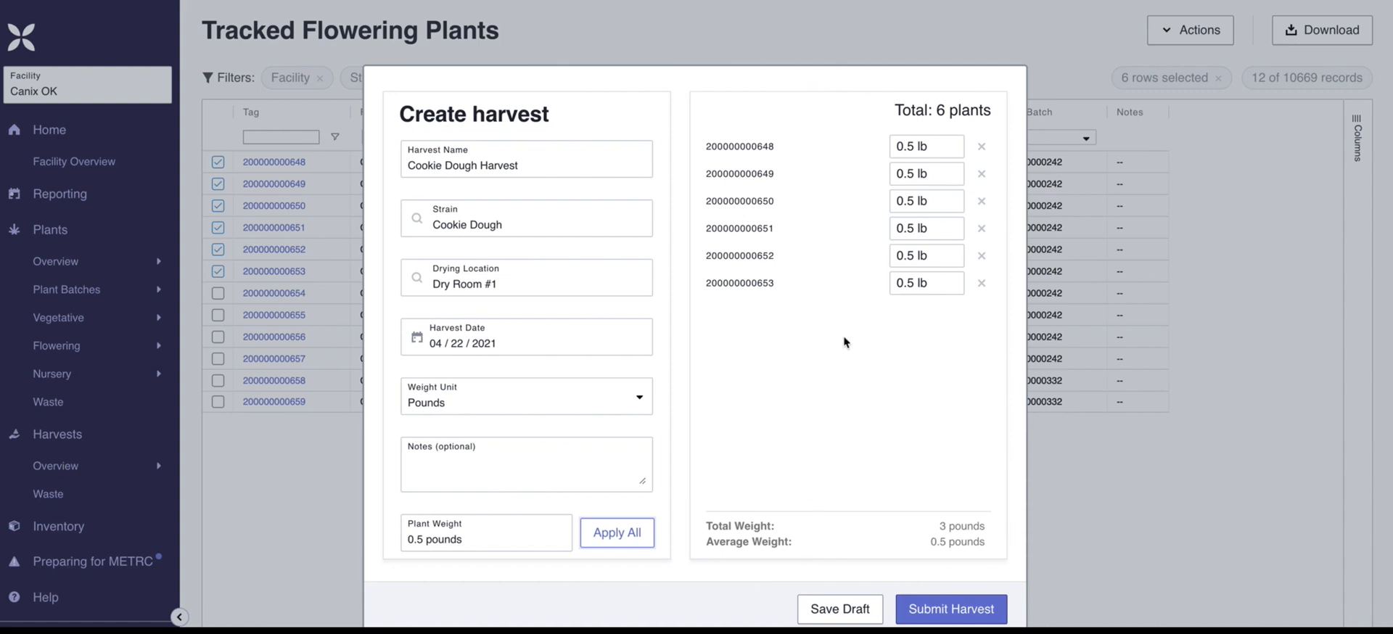
pyautogui.click(912, 146)
pyautogui.press('Tab')
pyautogui.press('BackSpace')
pyautogui.write('1.5')
pyautogui.click(899, 377)
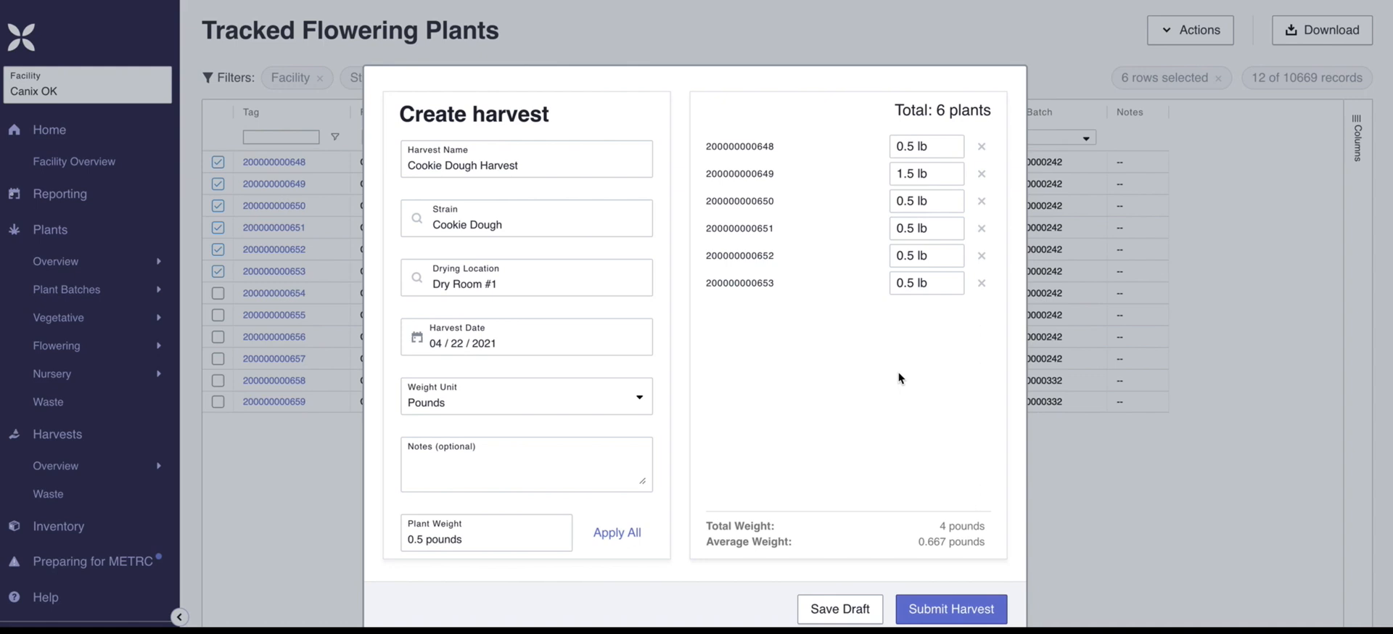
pyautogui.click(903, 232)
pyautogui.write('1.25')
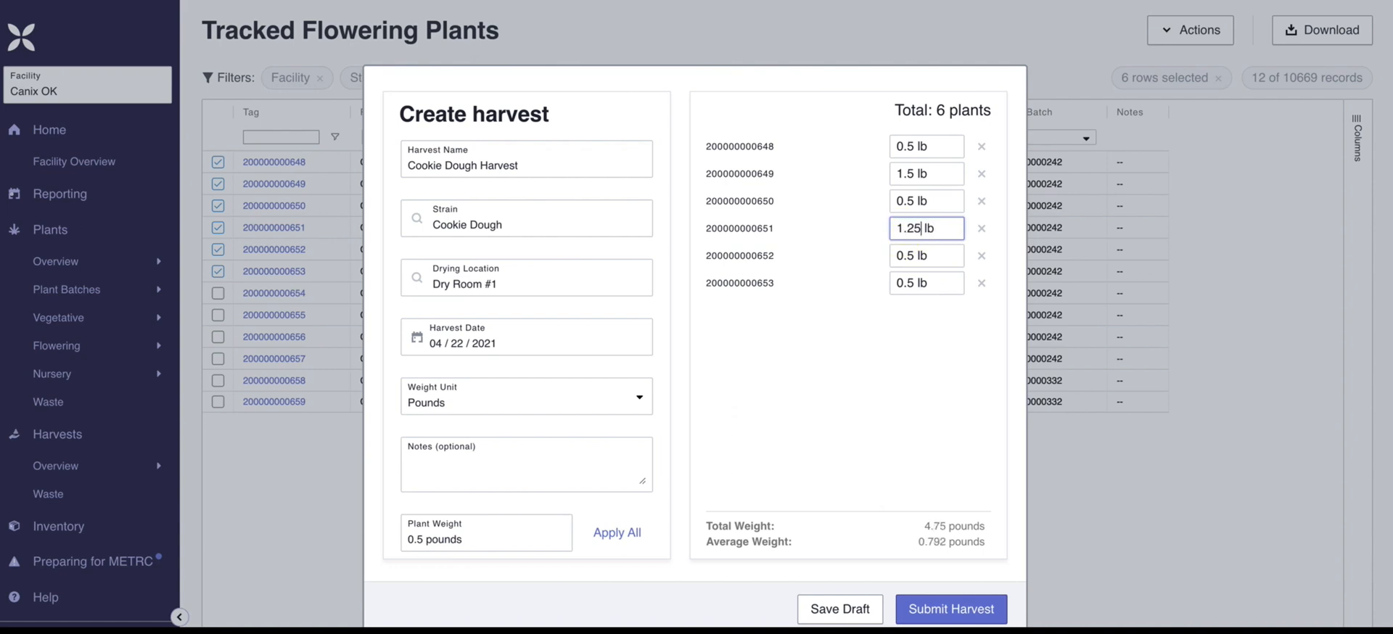
pyautogui.click(919, 331)
pyautogui.click(907, 284)
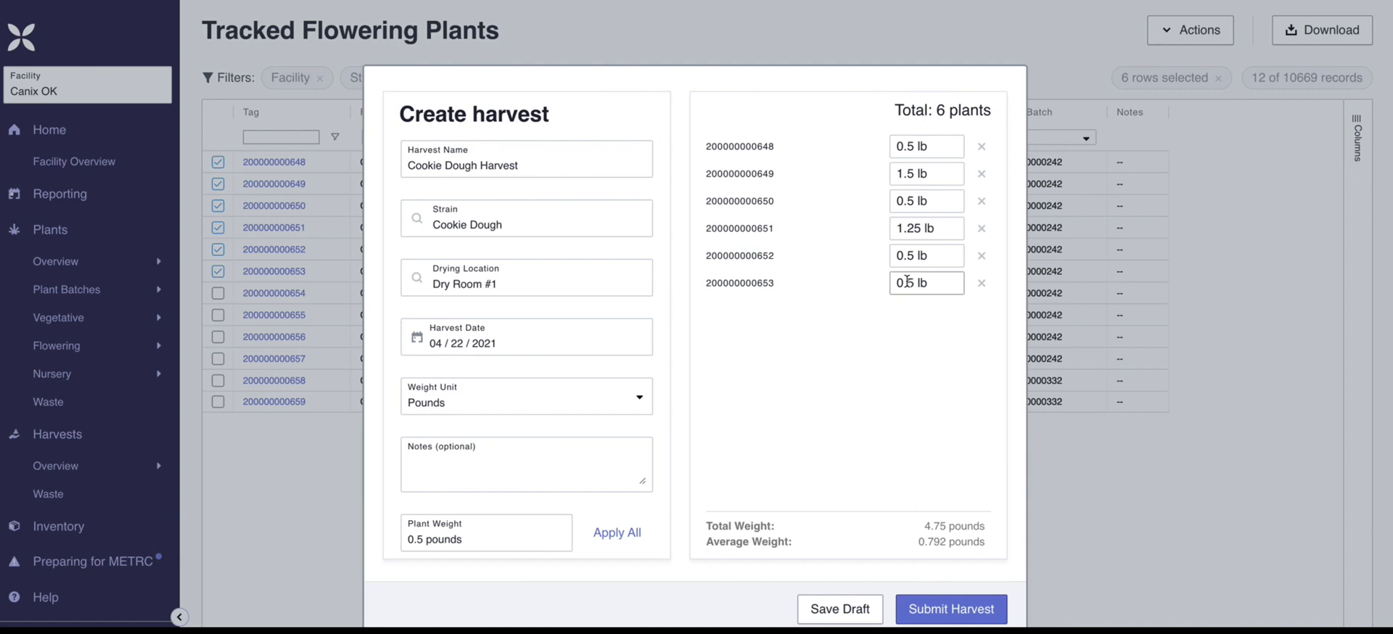
pyautogui.doubleClick(907, 284)
pyautogui.write('1.75')
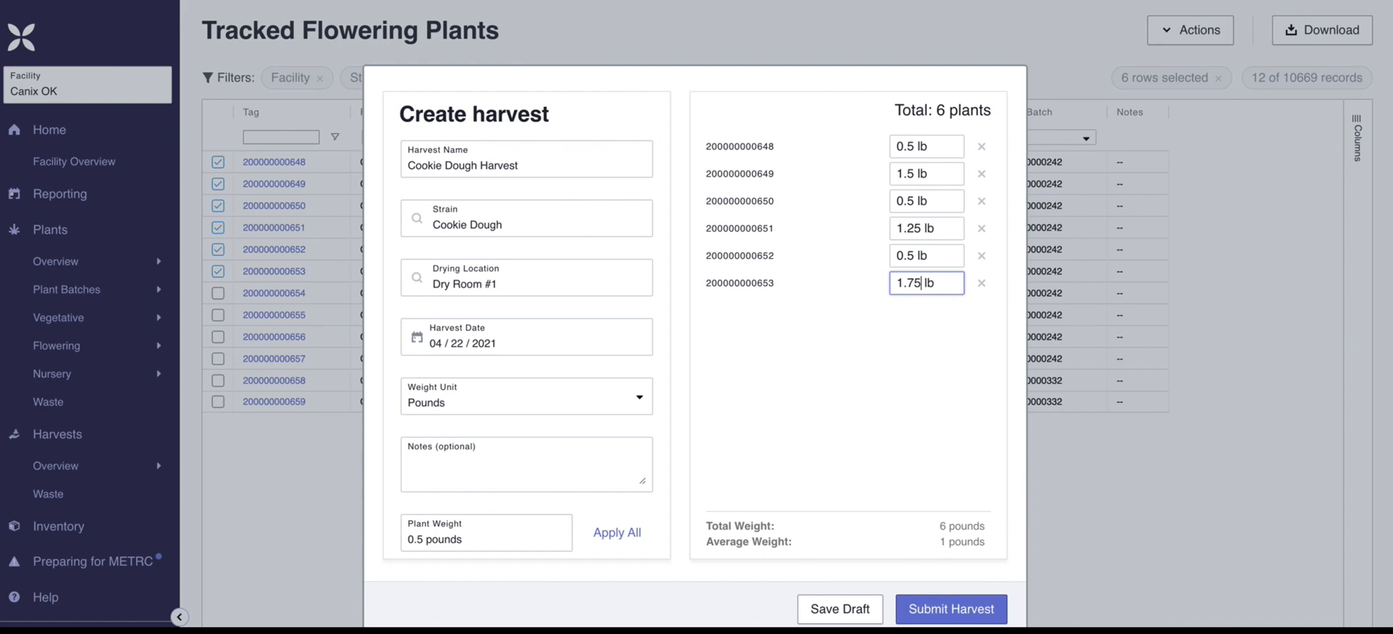
pyautogui.click(874, 359)
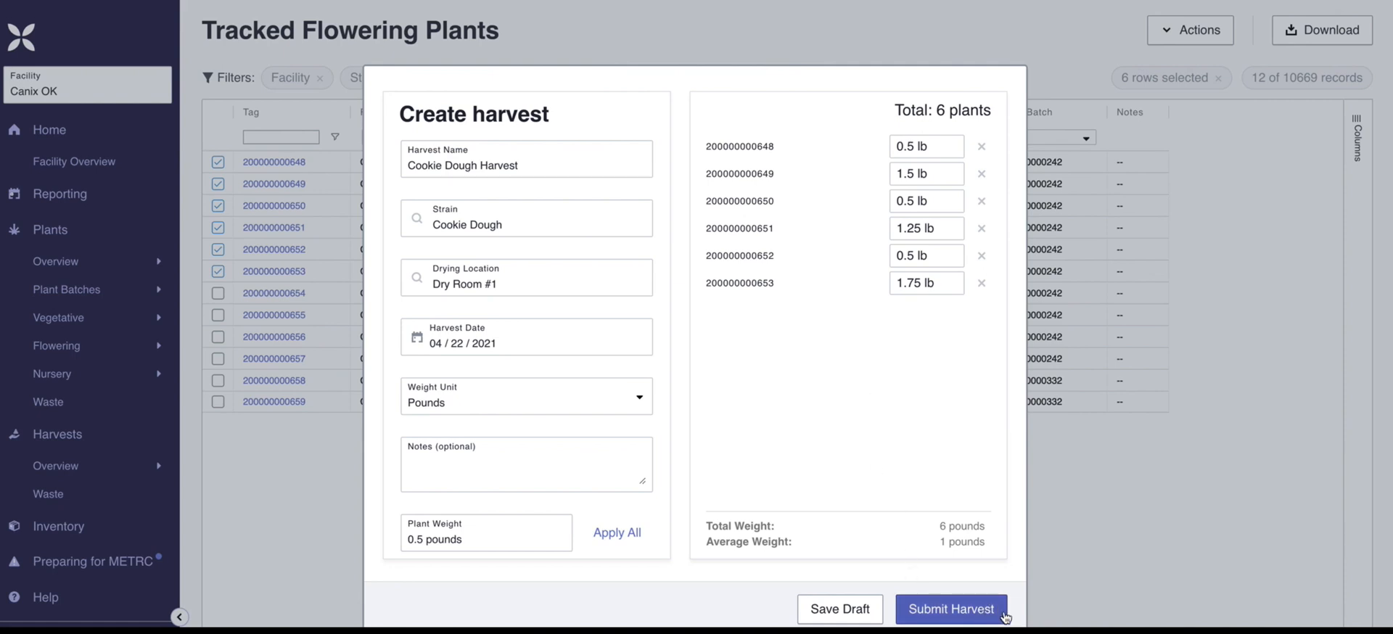
# Save the harvest as a draft and open the list of unsubmitted harvests
pyautogui.click(870, 616)
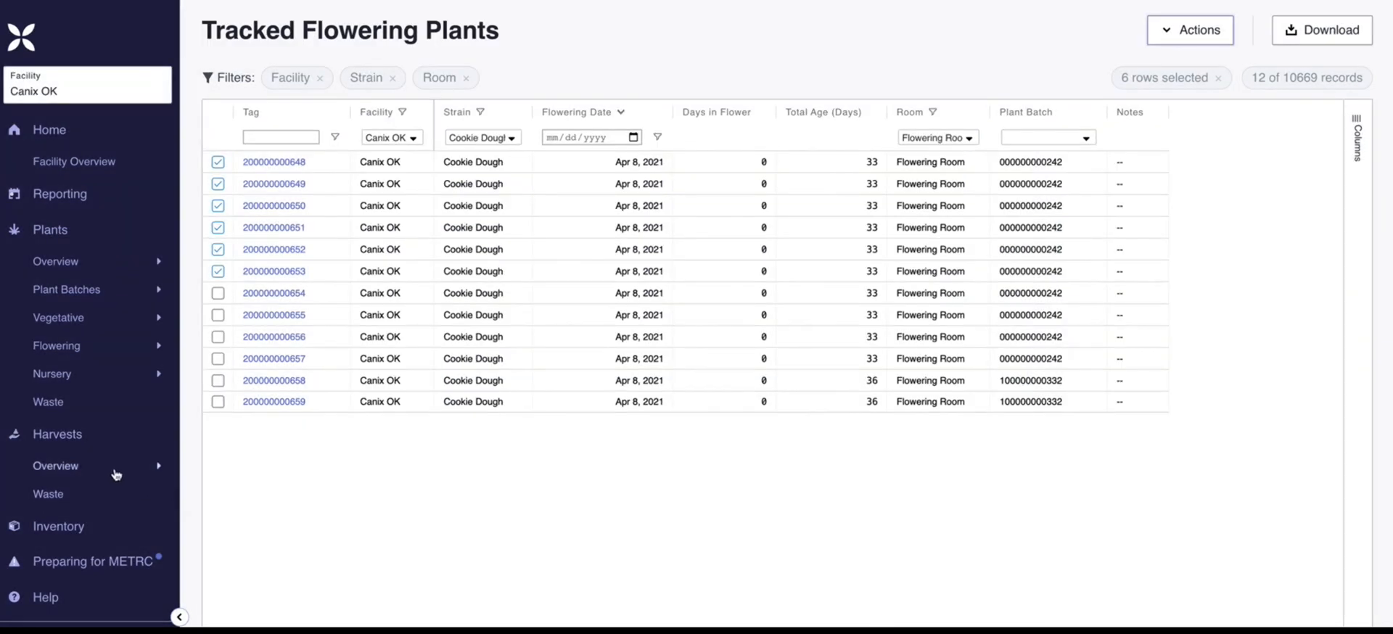
pyautogui.click(116, 475)
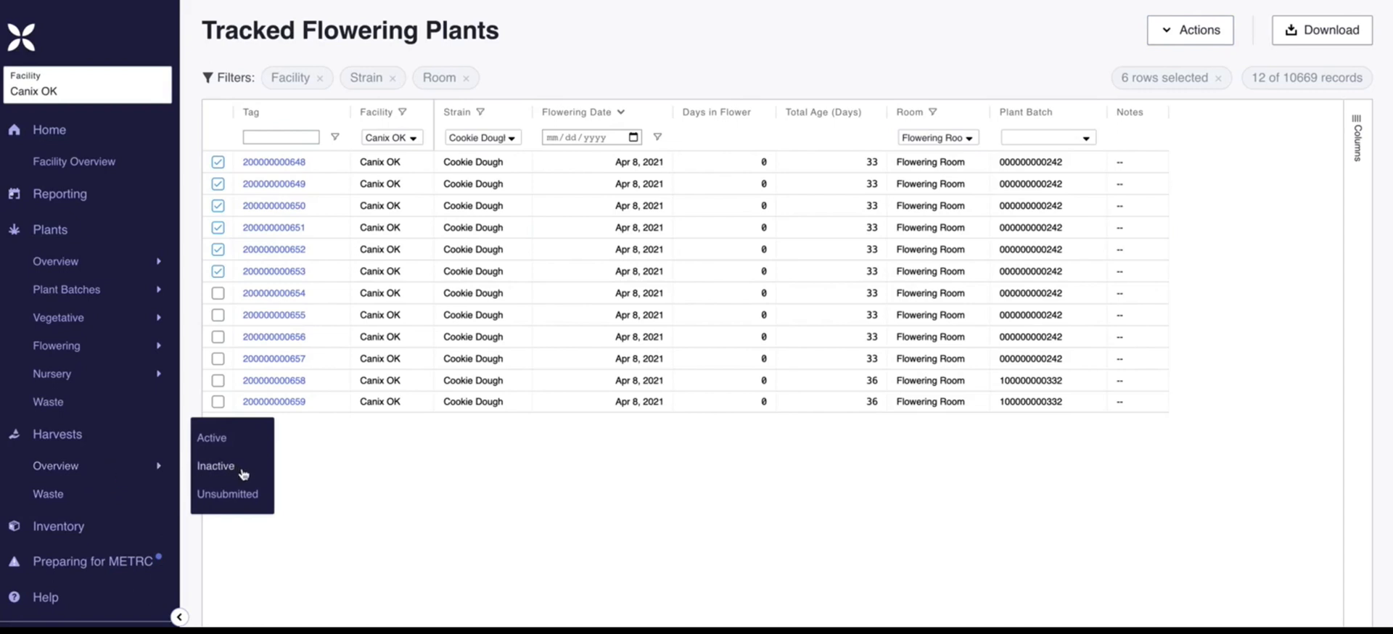
pyautogui.click(211, 497)
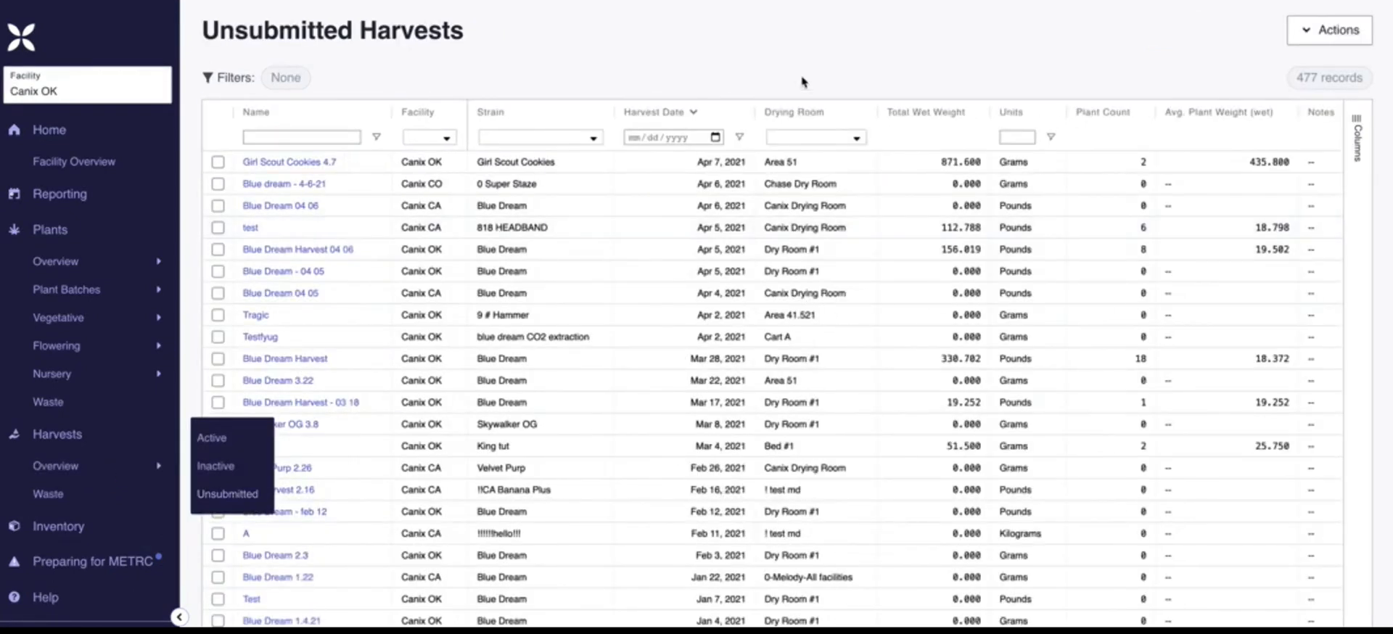
pyautogui.click(863, 66)
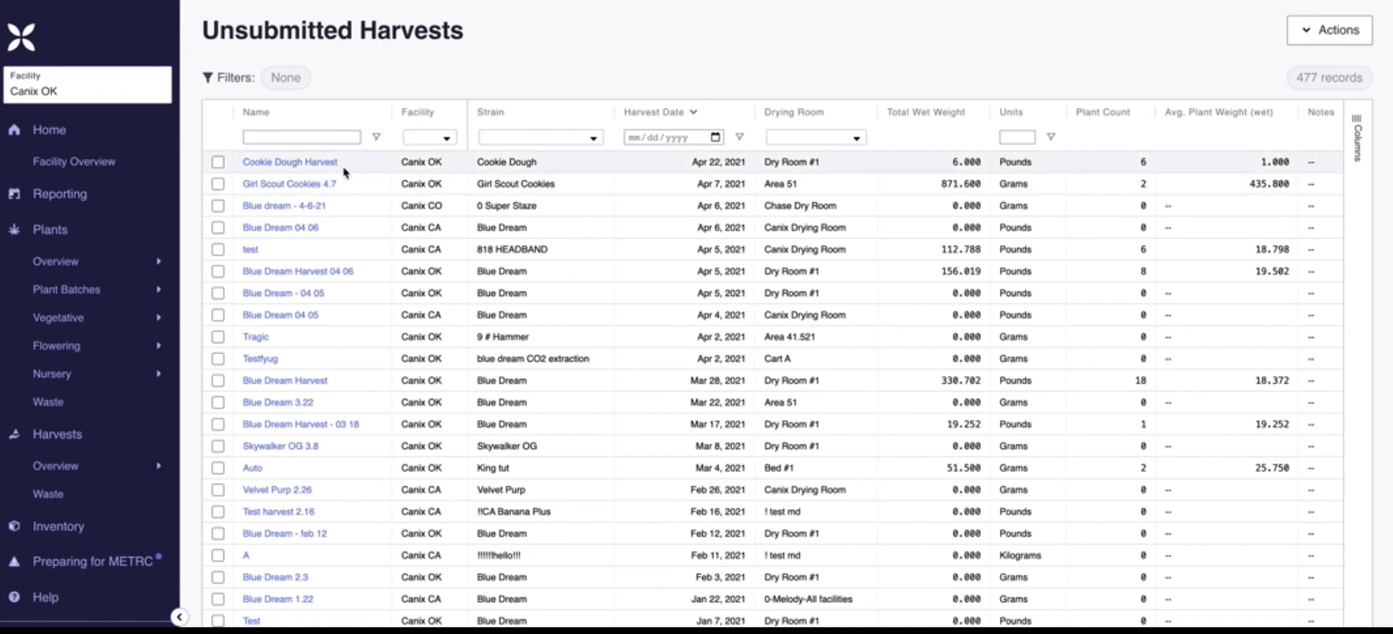
pyautogui.click(218, 163)
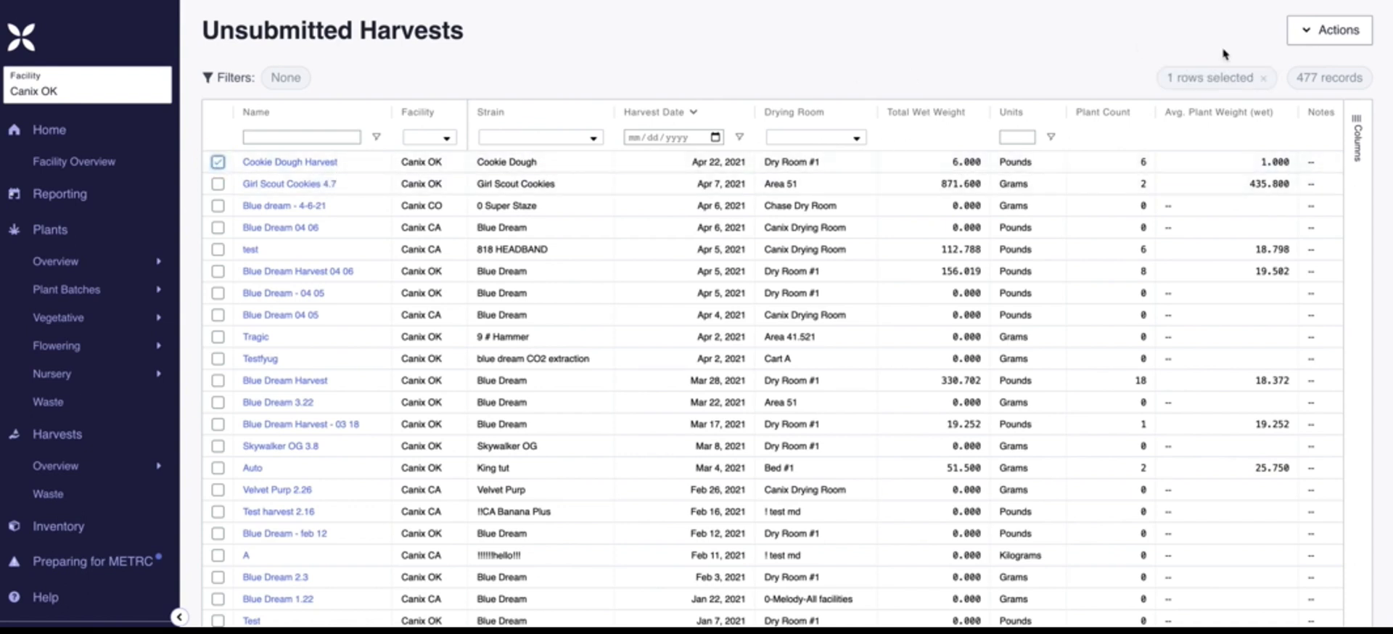
pyautogui.click(1308, 38)
pyautogui.click(1273, 36)
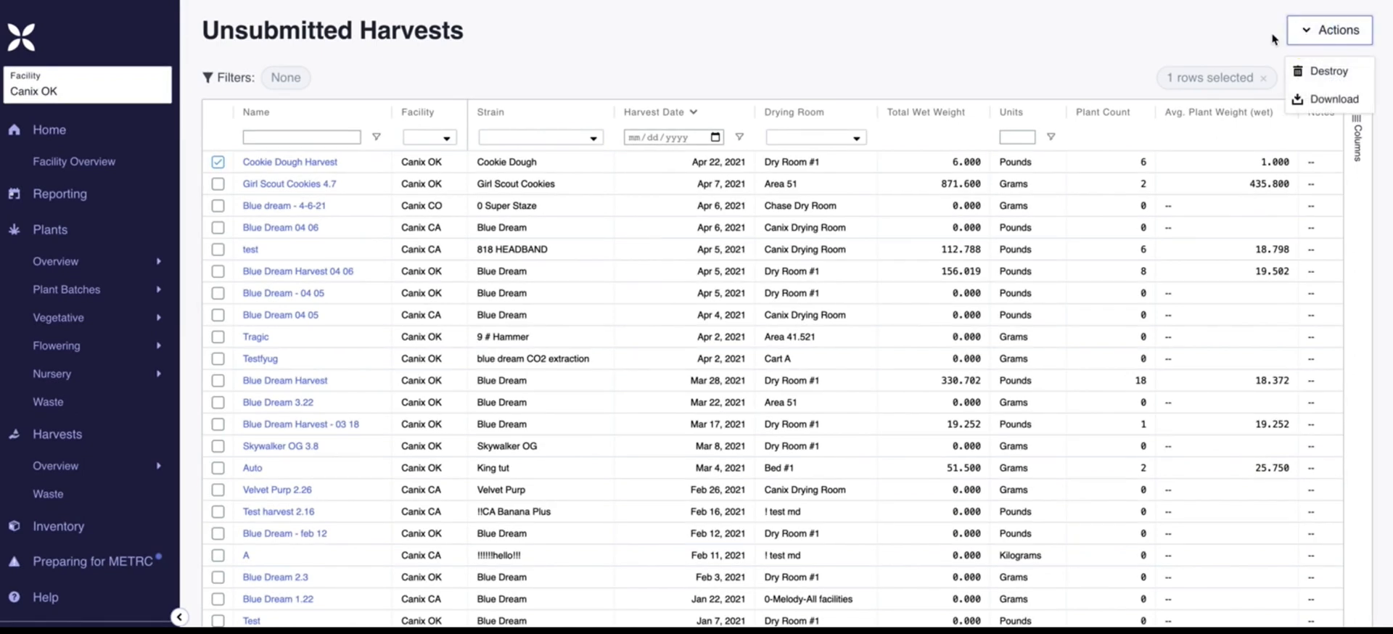
# Open the Cookie Dough Harvest draft from the unsubmitted harvests and submit it
pyautogui.click(272, 163)
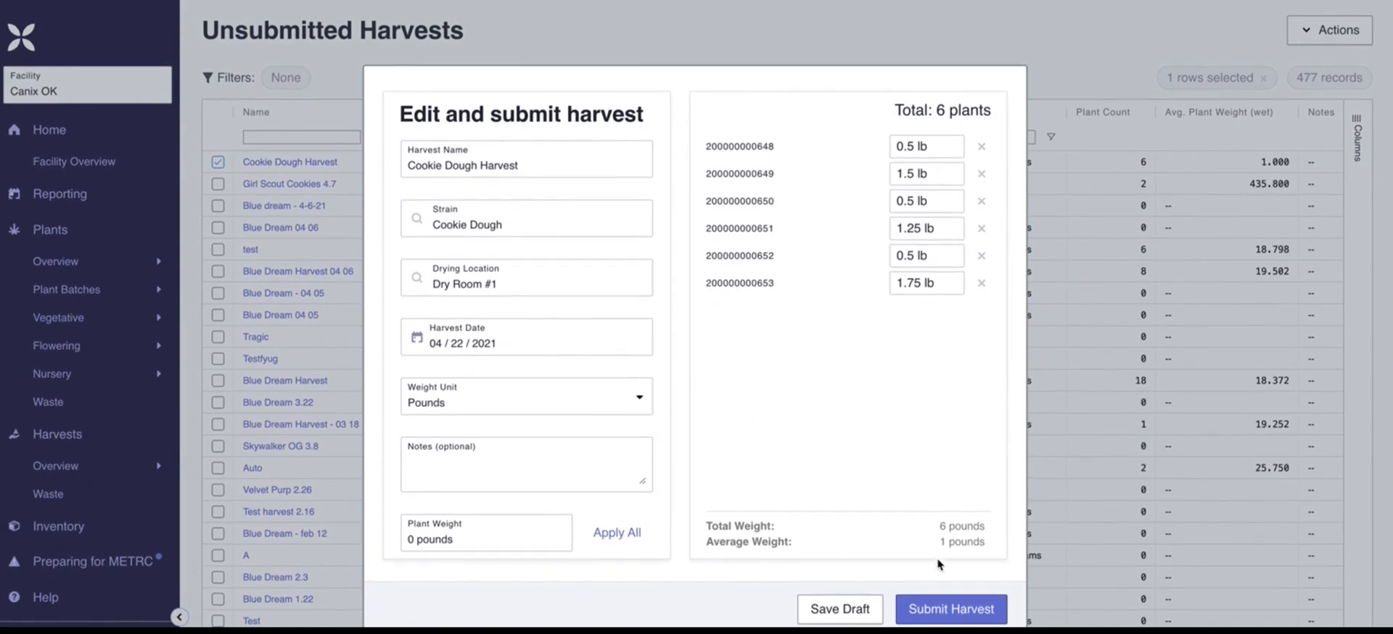
pyautogui.click(992, 617)
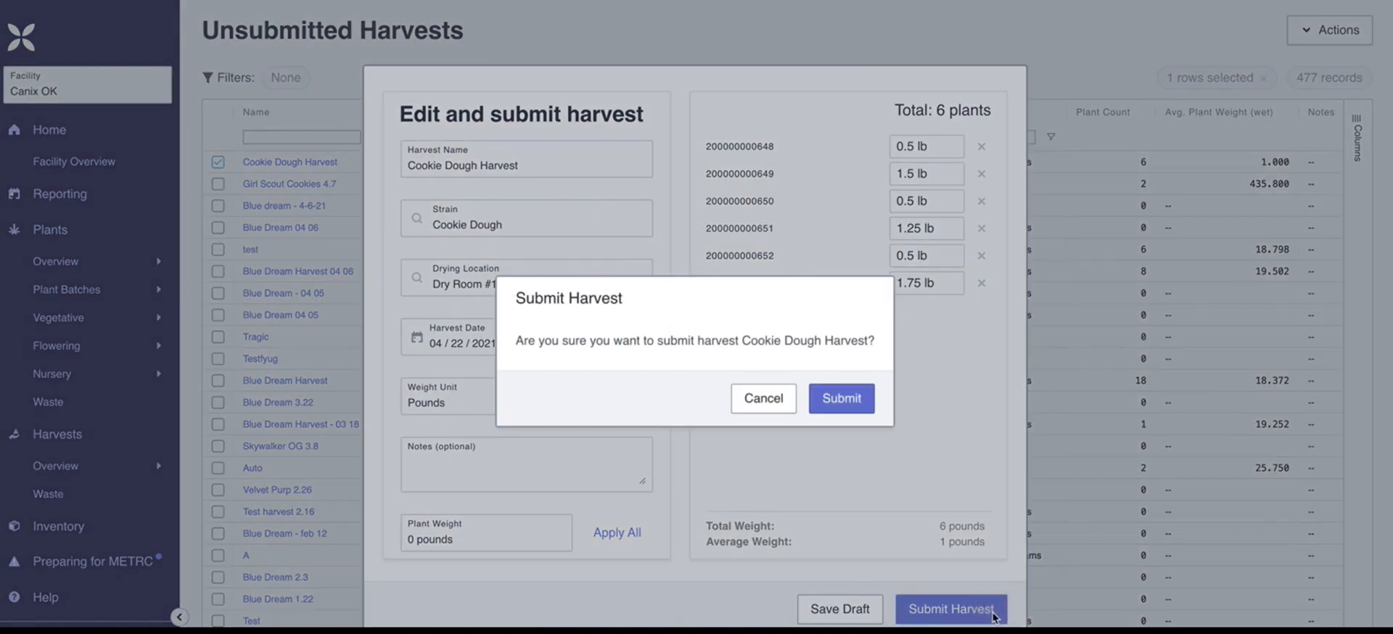
pyautogui.click(859, 411)
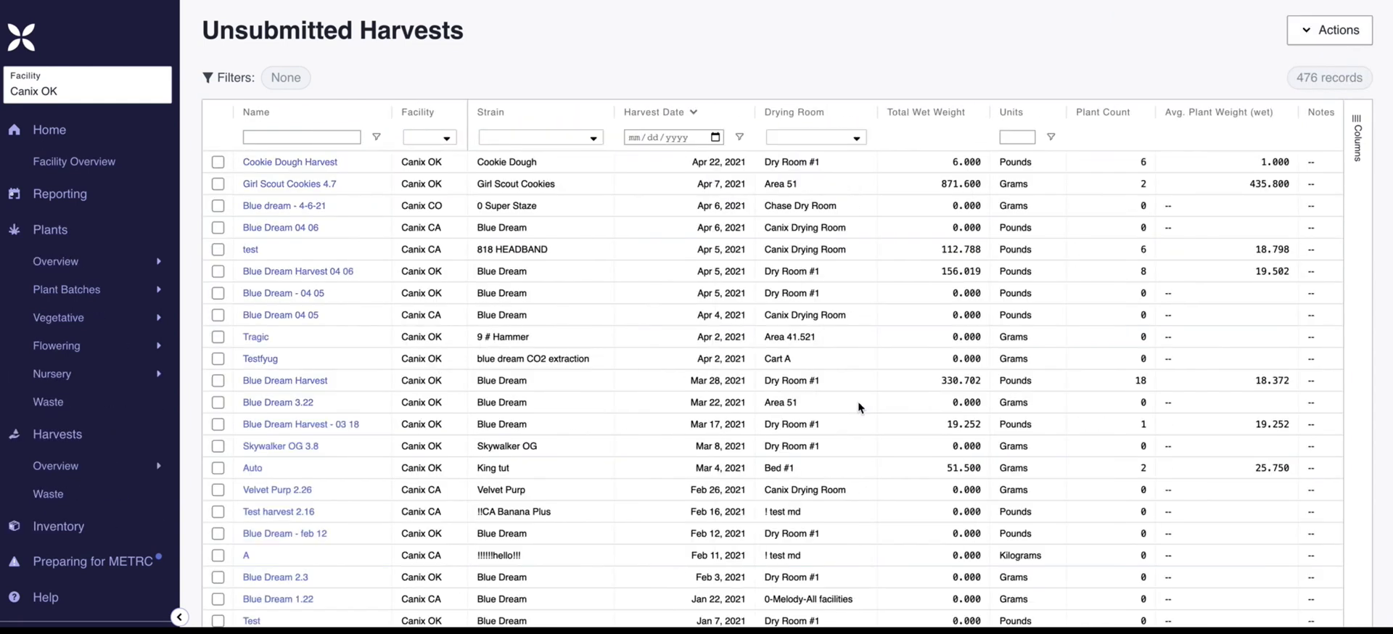
# Open the harvested flowering plants and filter them by strain, searching for "cookie dough"
pyautogui.moveTo(58, 345)
pyautogui.click(222, 345)
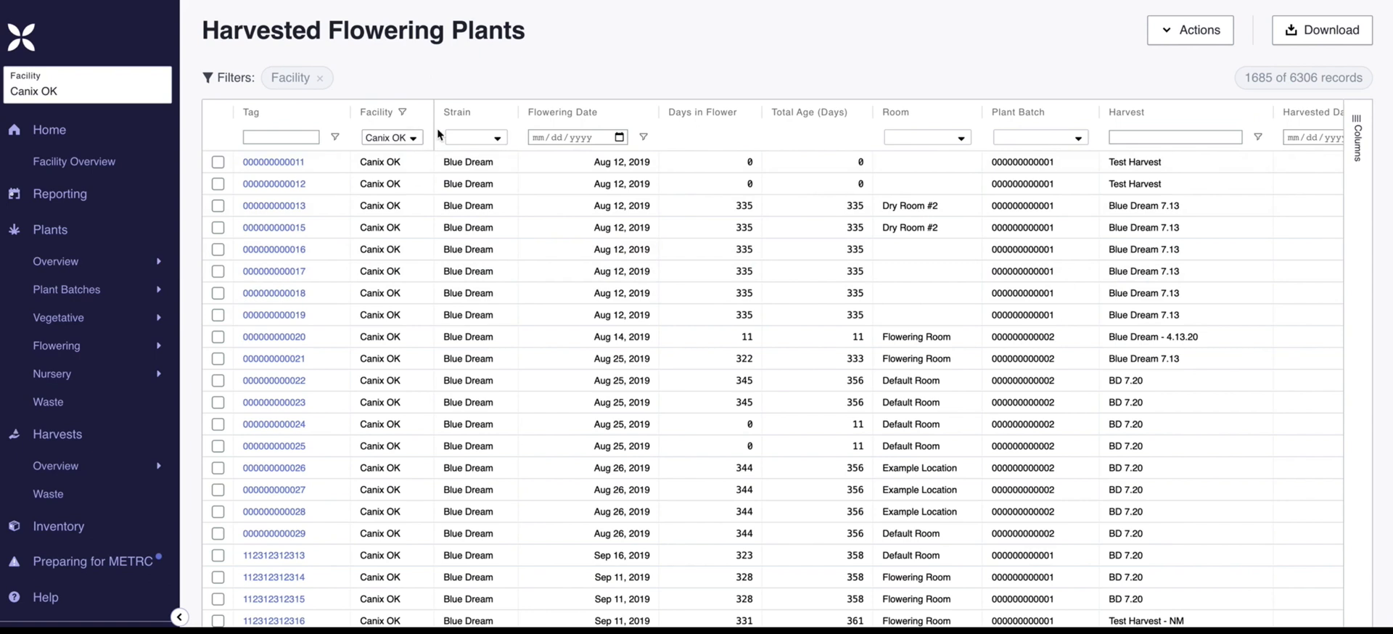
pyautogui.click(498, 141)
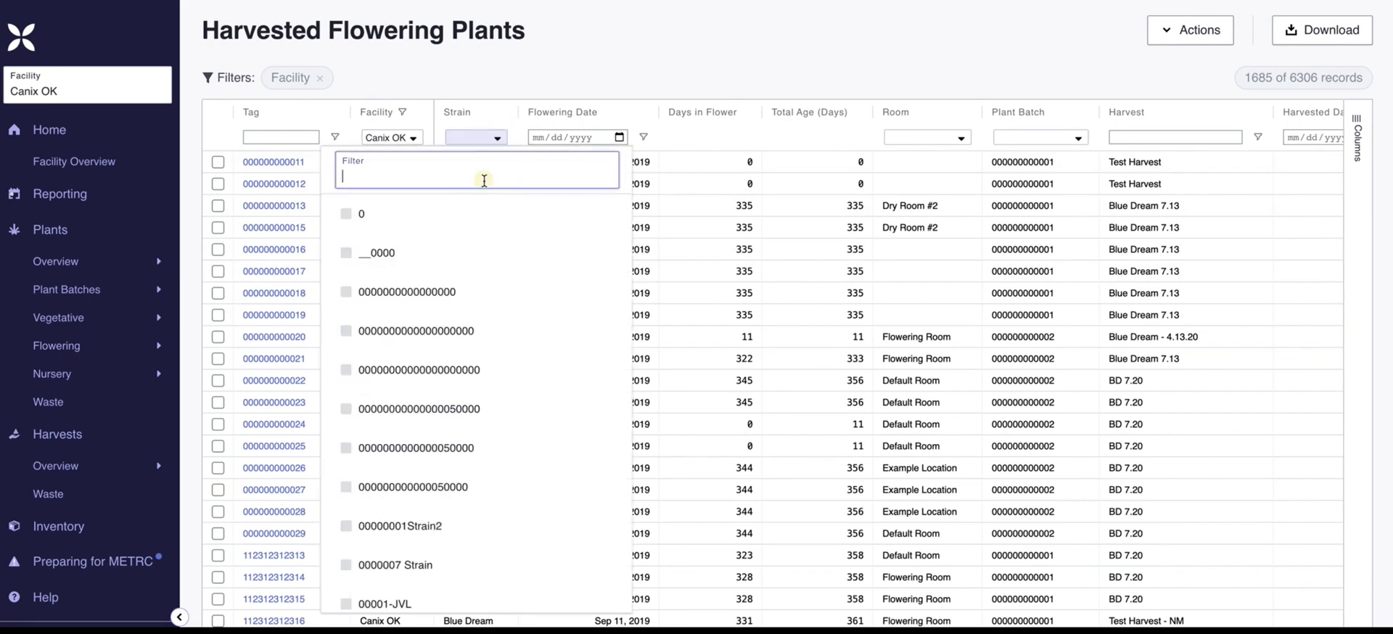
pyautogui.write('cookie dough')
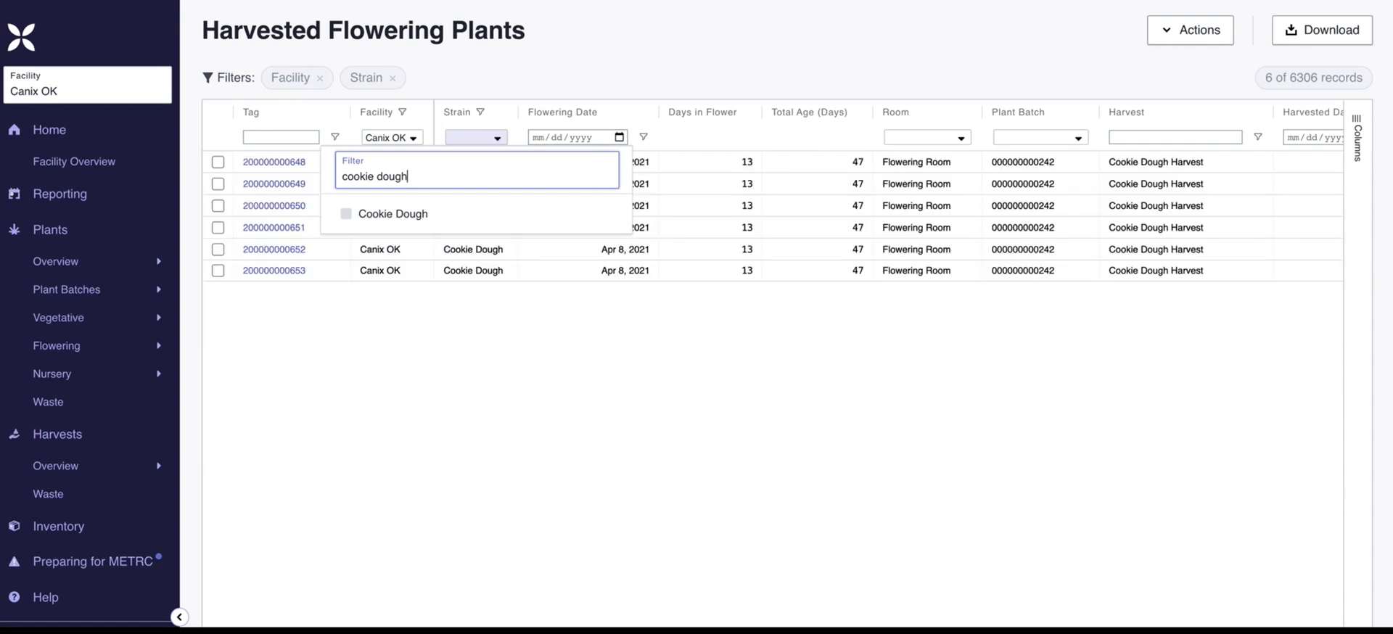
pyautogui.click(606, 74)
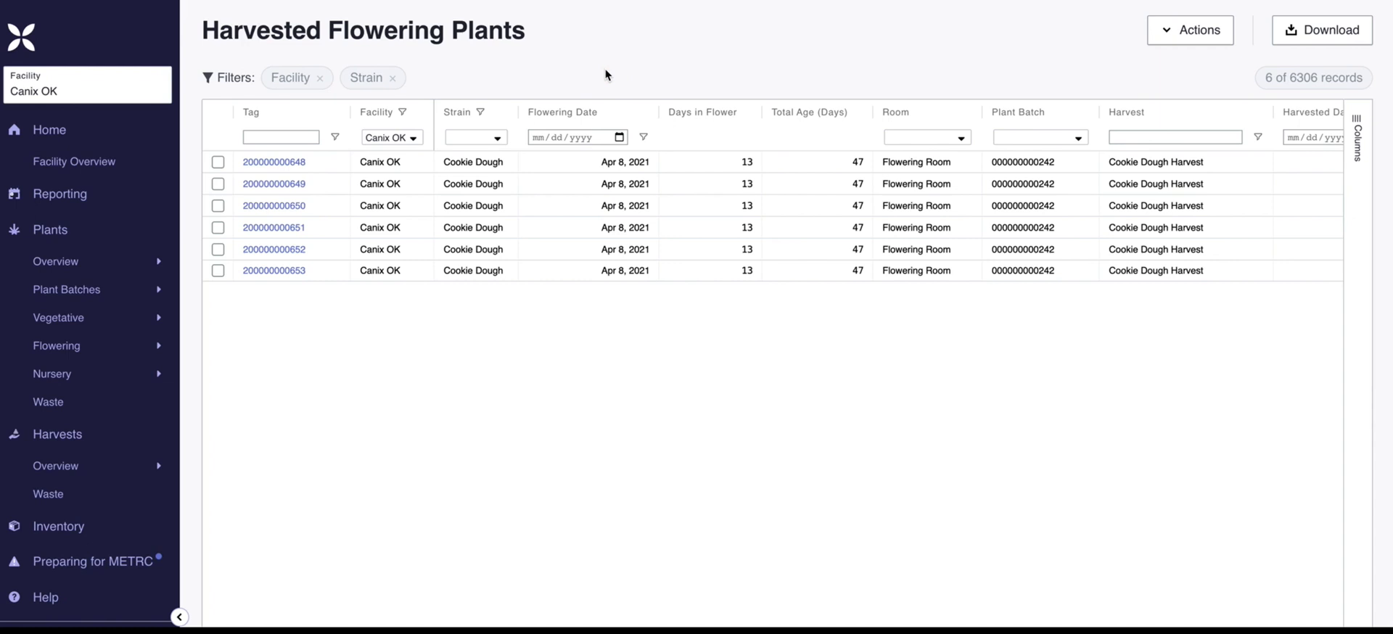